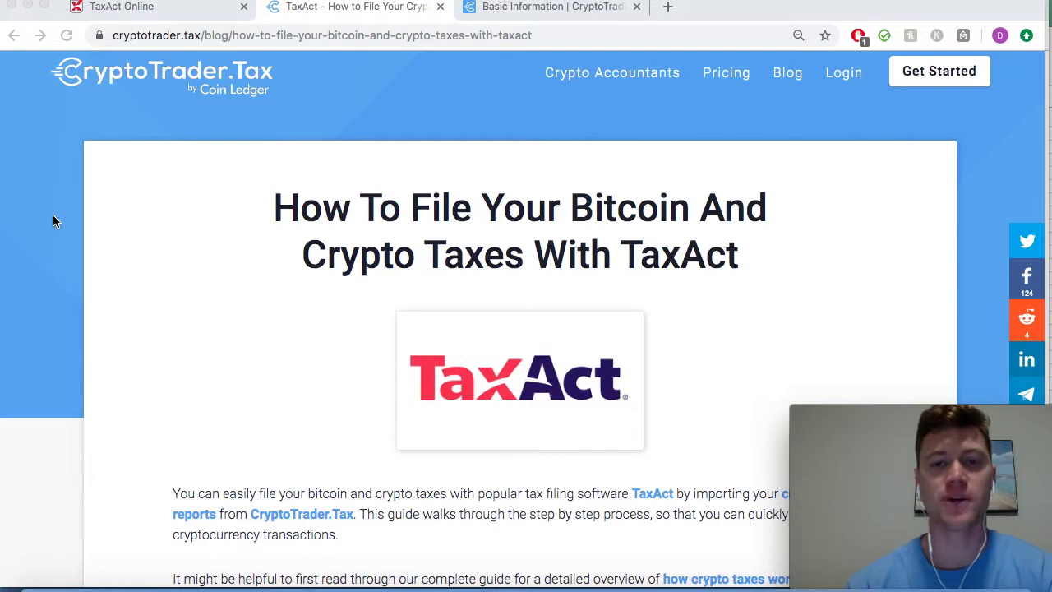
- Read through the TaxAct filing guide, then return to the CryptoTrader.Tax Select Exchanges page
scroll(230, 303, down, 3)
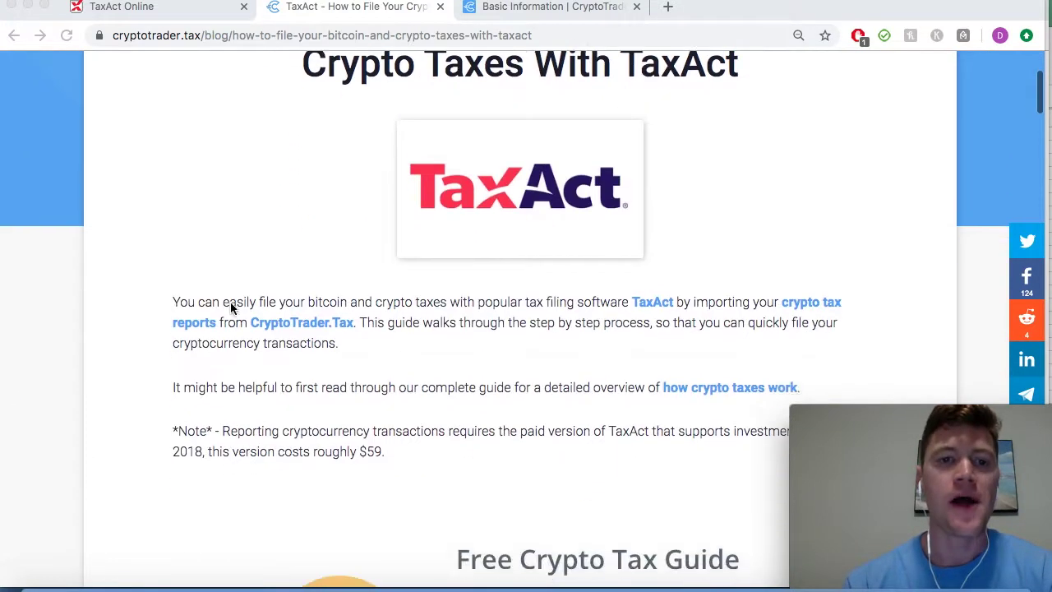
scroll(231, 303, up, 4)
scroll(149, 356, down, 10)
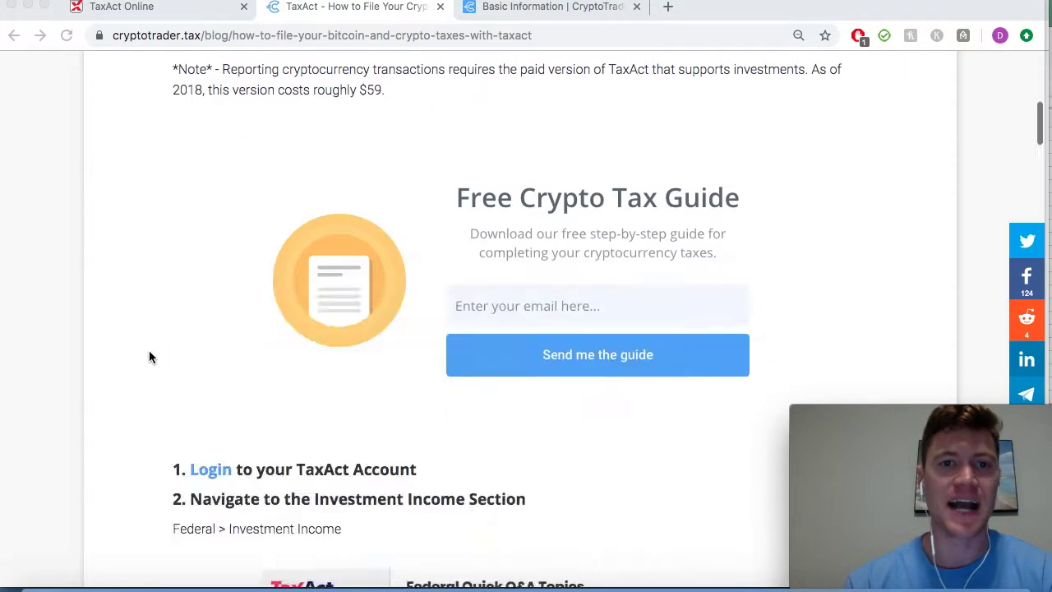
scroll(149, 356, down, 5)
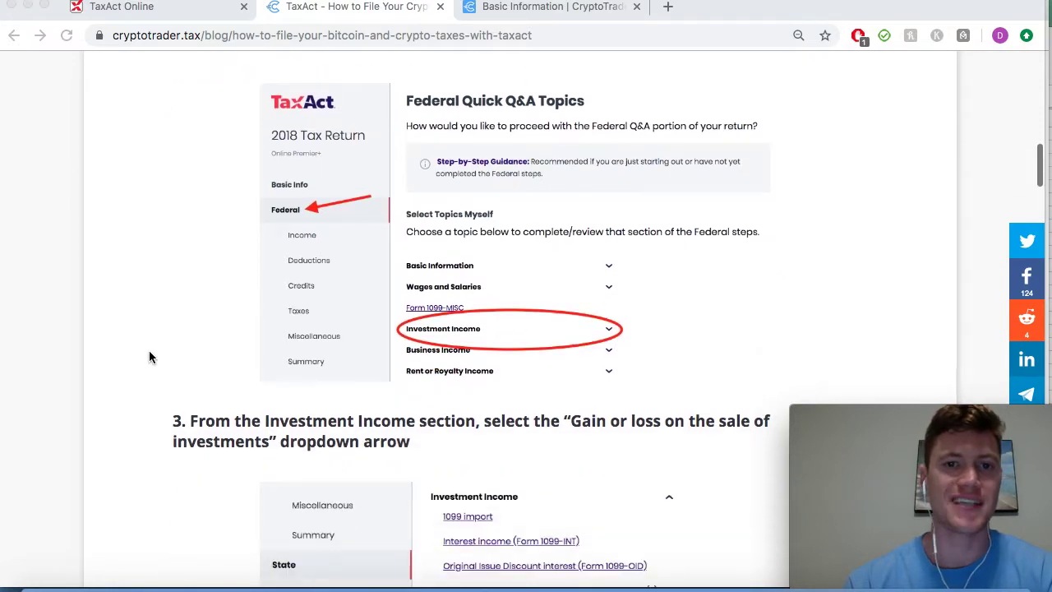
scroll(148, 356, down, 13)
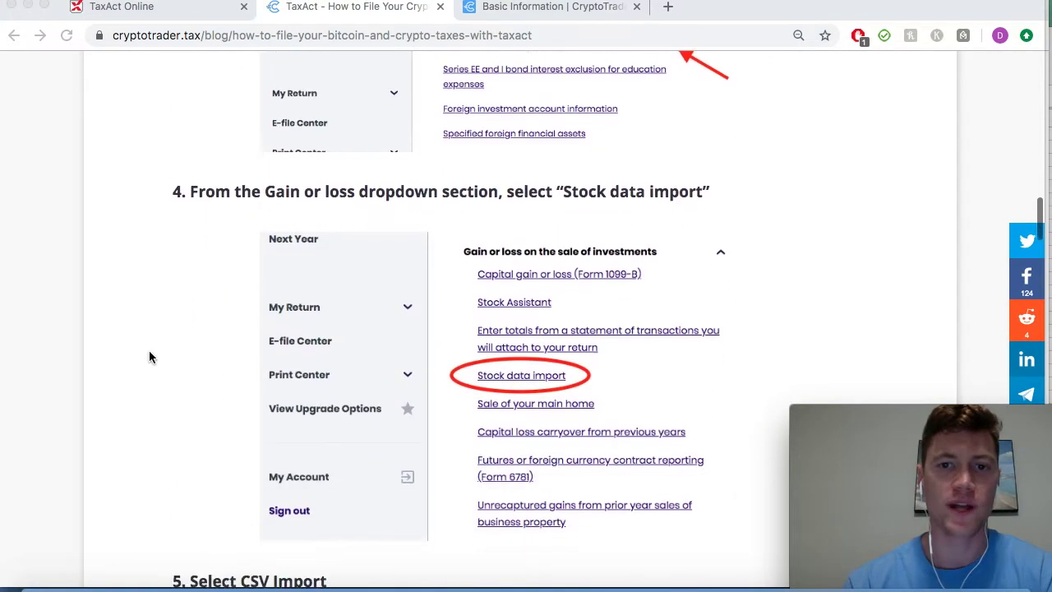
scroll(148, 355, down, 12)
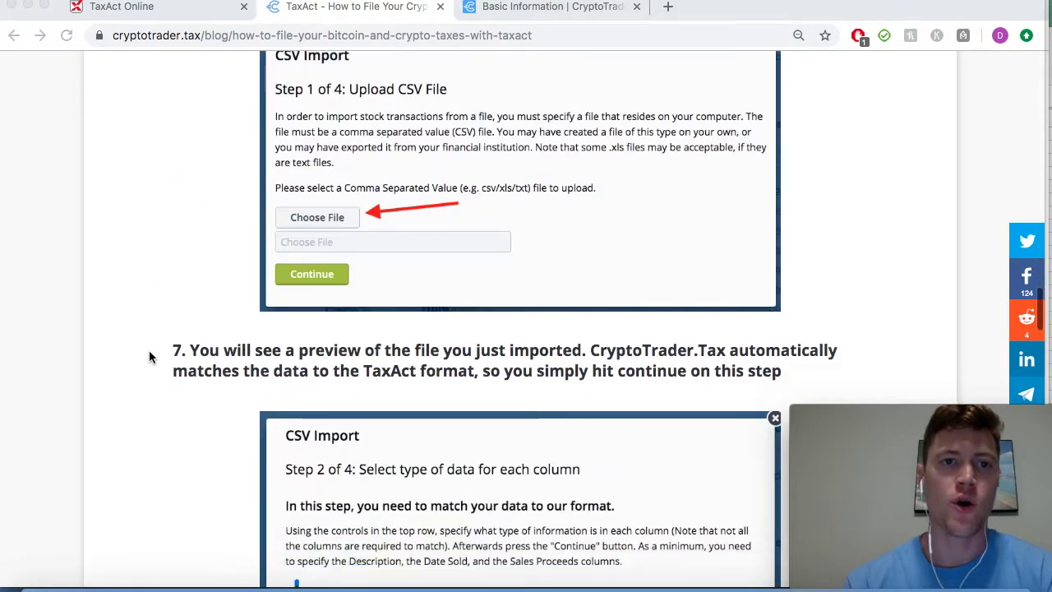
scroll(148, 356, down, 8)
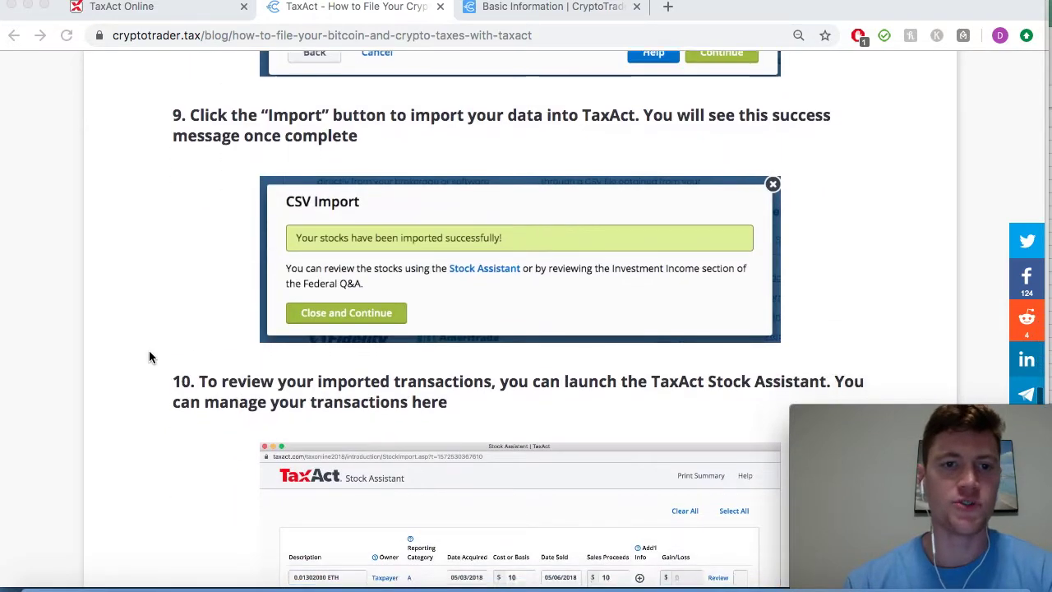
scroll(149, 356, up, 20)
scroll(149, 355, up, 15)
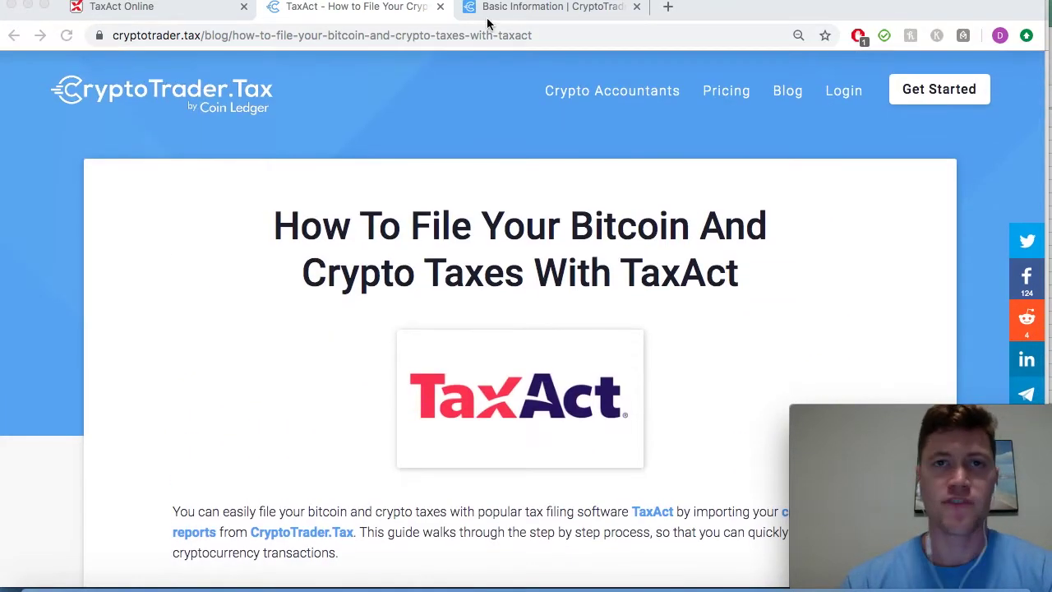
click(527, 10)
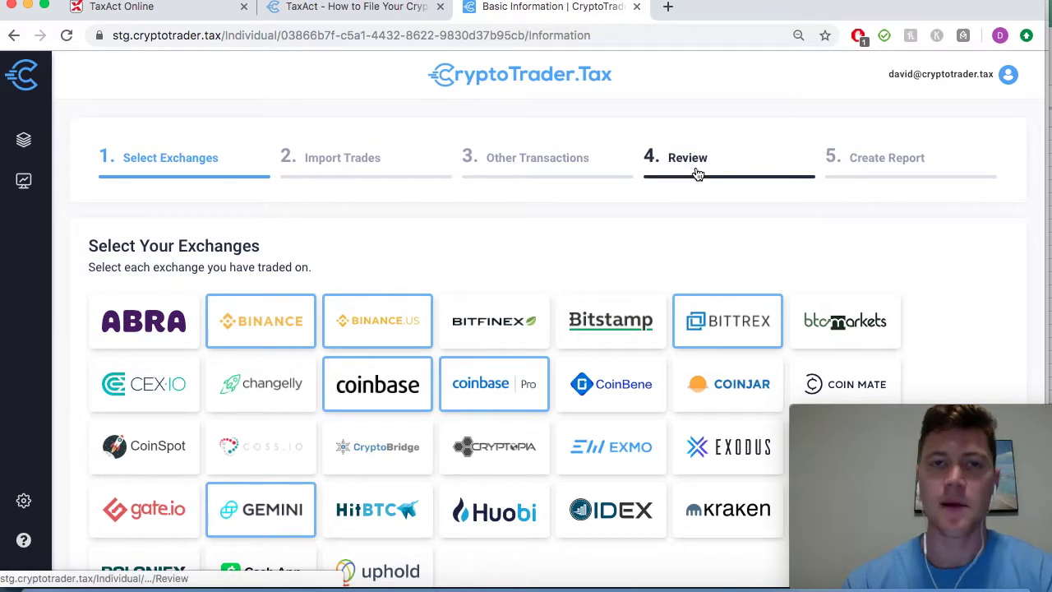
- Advance through the Review step for imported trades to the Create Report step
scroll(437, 273, down, 2)
scroll(438, 273, up, 2)
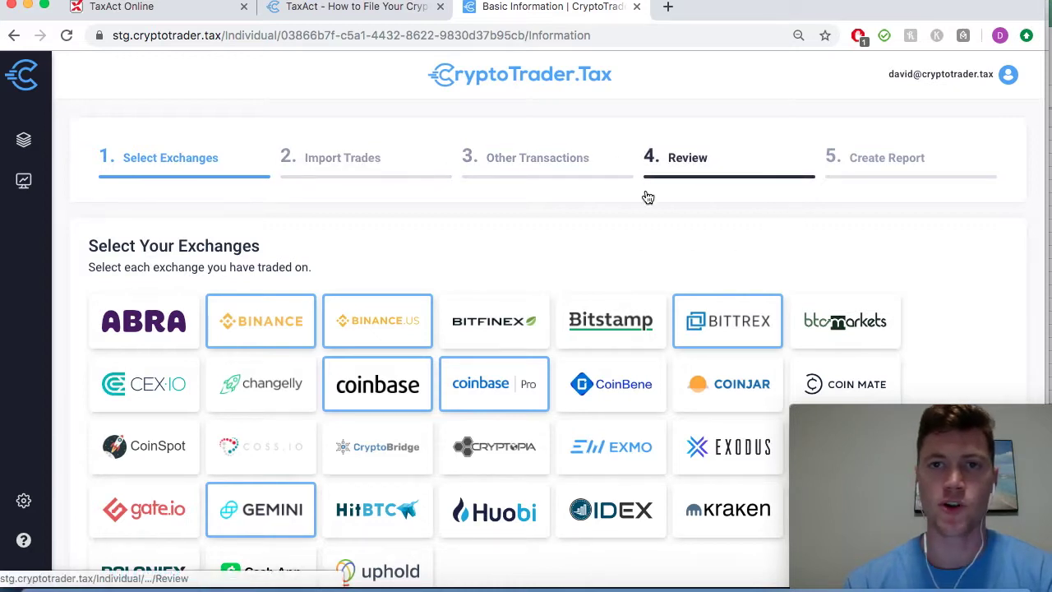
click(737, 168)
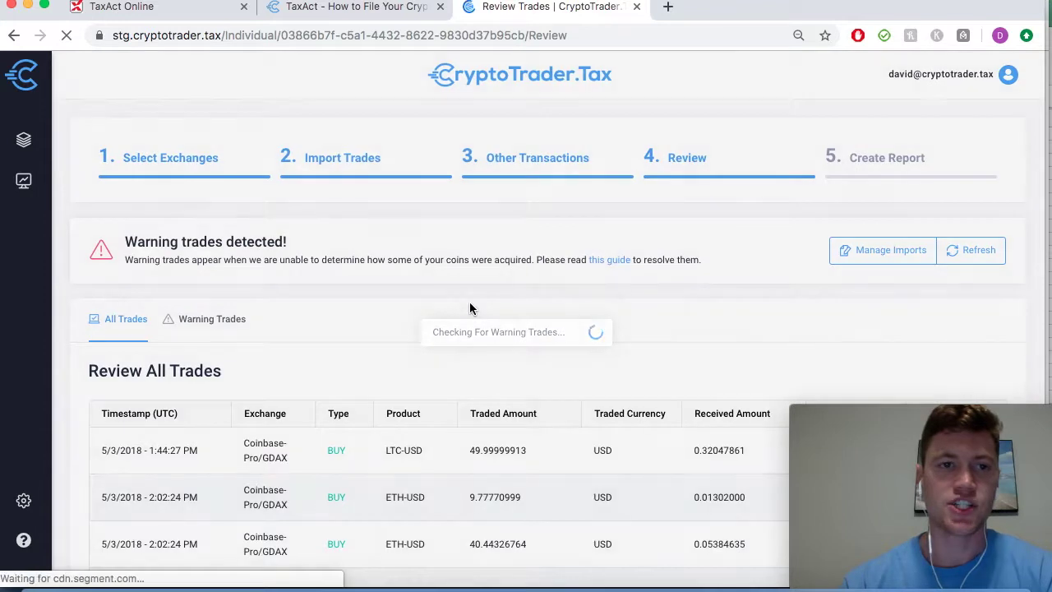
scroll(469, 305, down, 6)
scroll(474, 305, down, 4)
scroll(474, 305, up, 10)
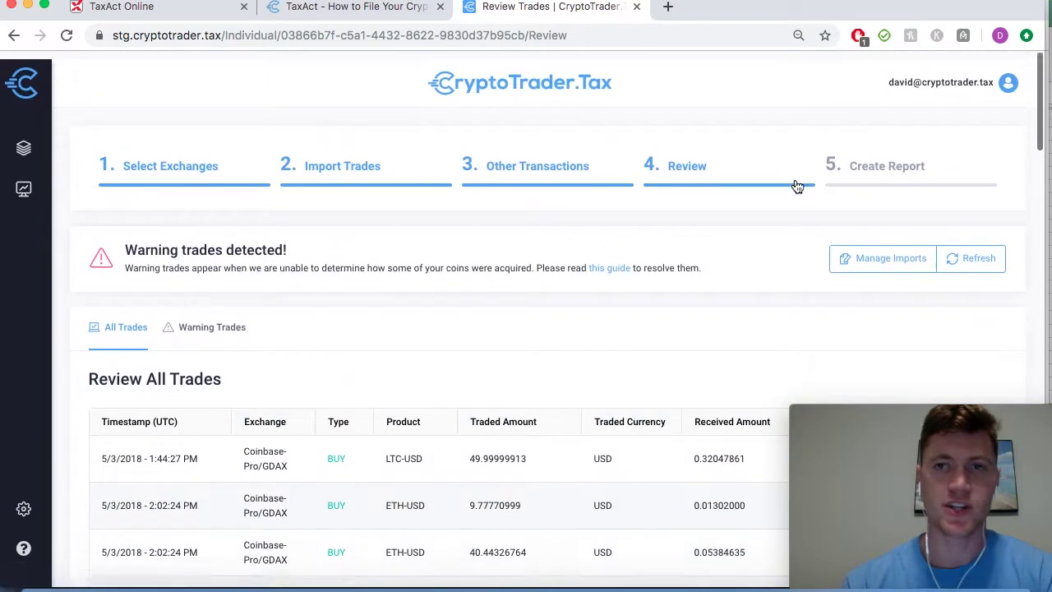
click(886, 157)
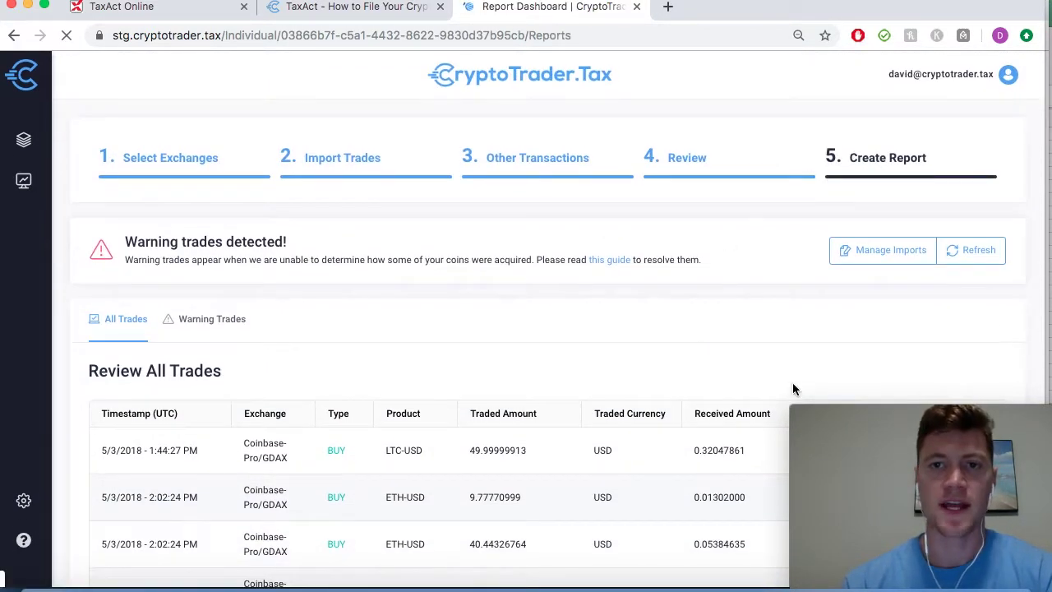
- Open the full report for the 2018 tax season with 217 trades
scroll(718, 285, down, 3)
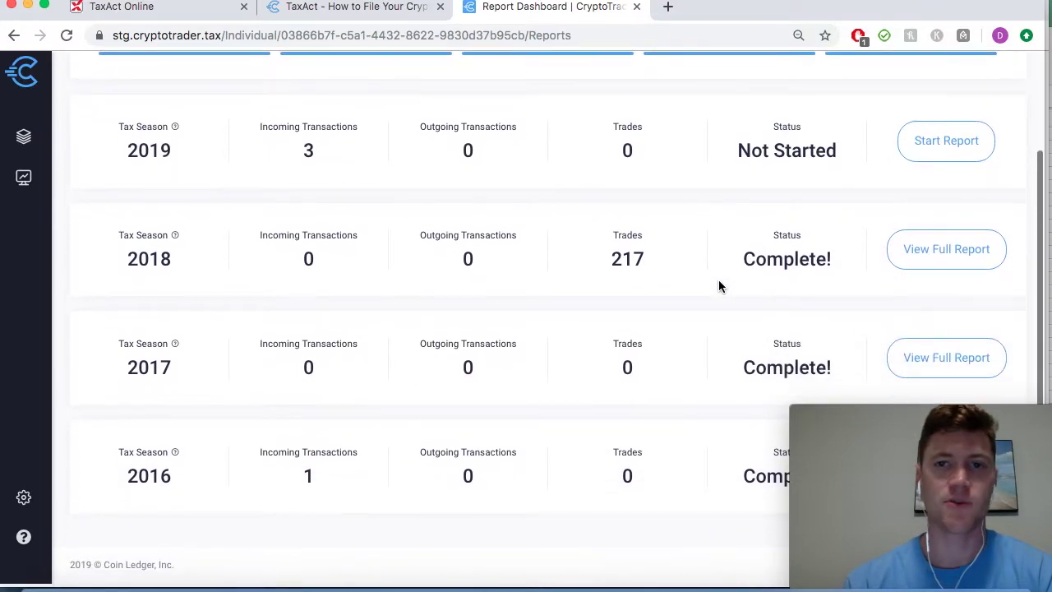
scroll(718, 284, up, 3)
scroll(718, 284, down, 3)
scroll(718, 284, up, 1)
scroll(718, 284, down, 1)
click(939, 272)
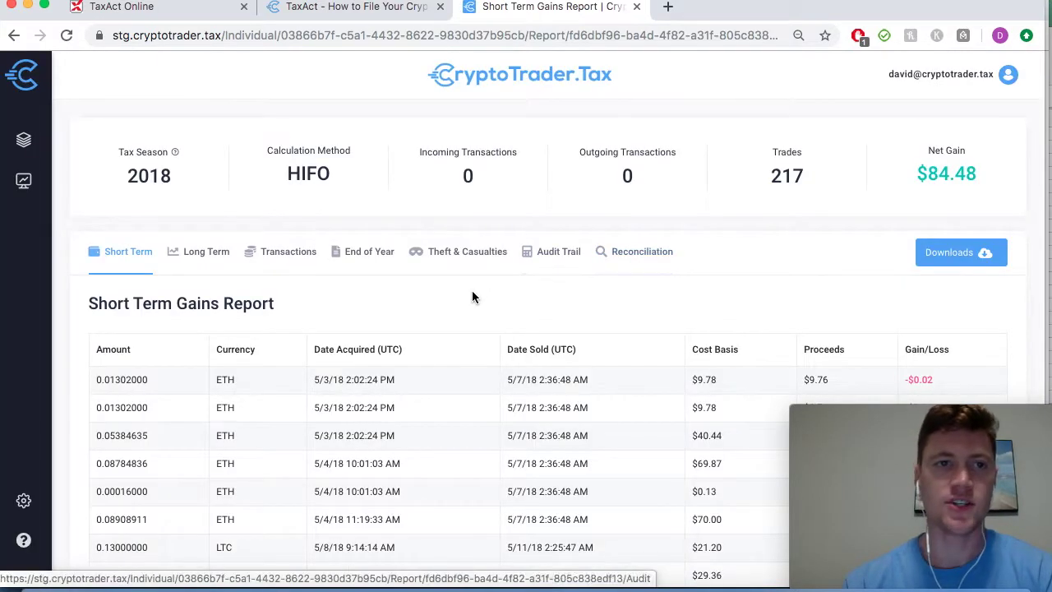
- Download the 2018 gains report in the TaxAct CSV format
scroll(472, 291, down, 3)
scroll(472, 294, down, 2)
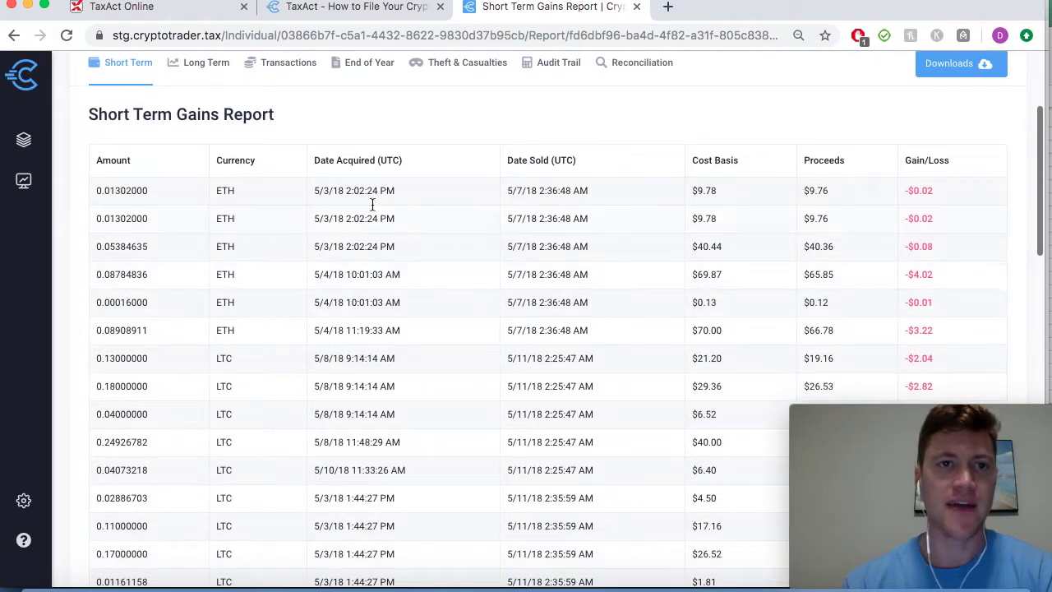
scroll(354, 444, down, 3)
scroll(355, 466, up, 5)
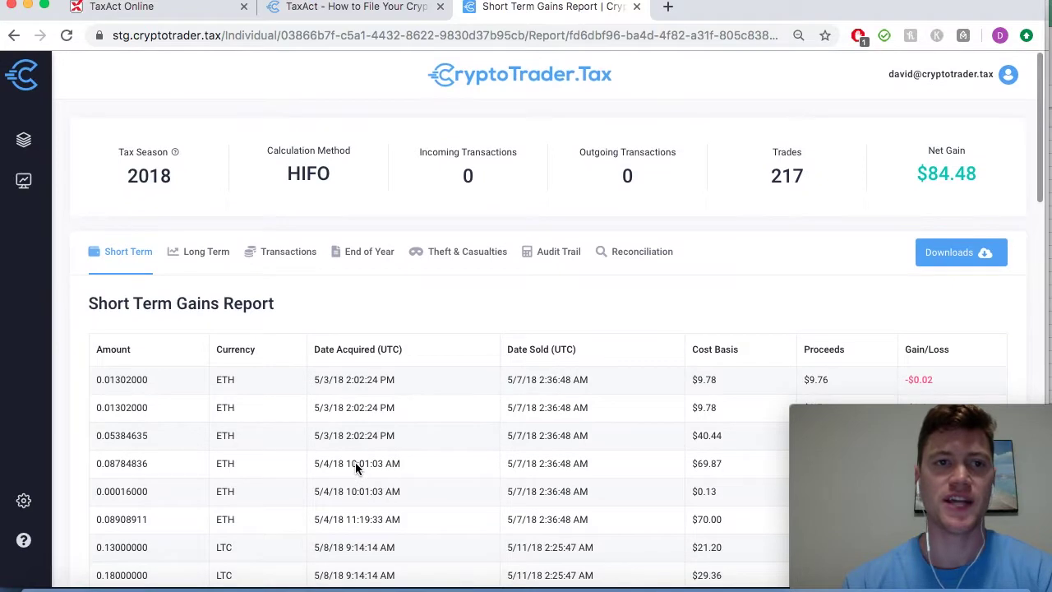
click(953, 257)
scroll(483, 246, down, 5)
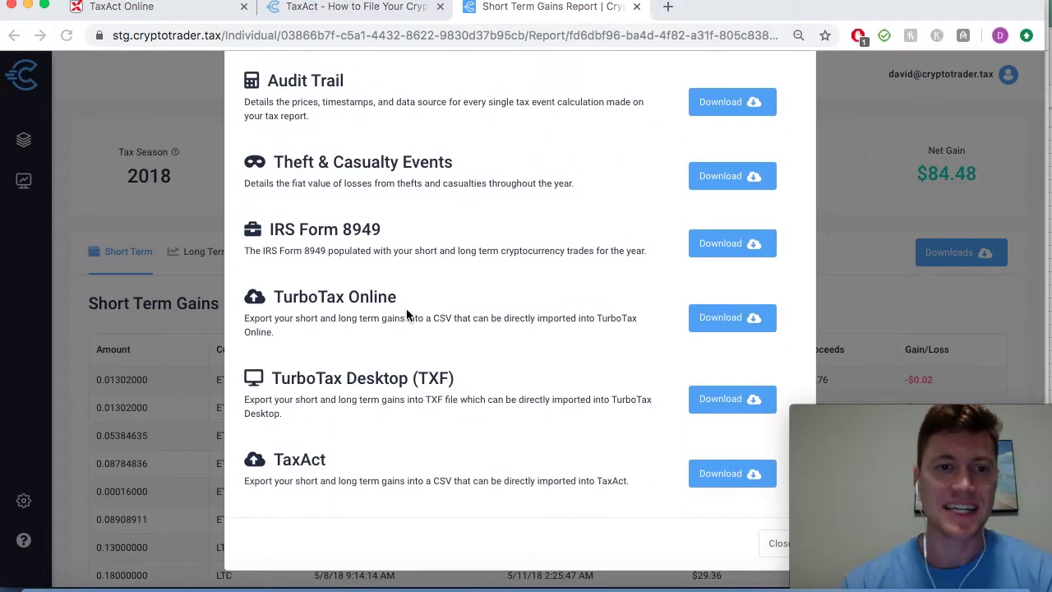
click(732, 478)
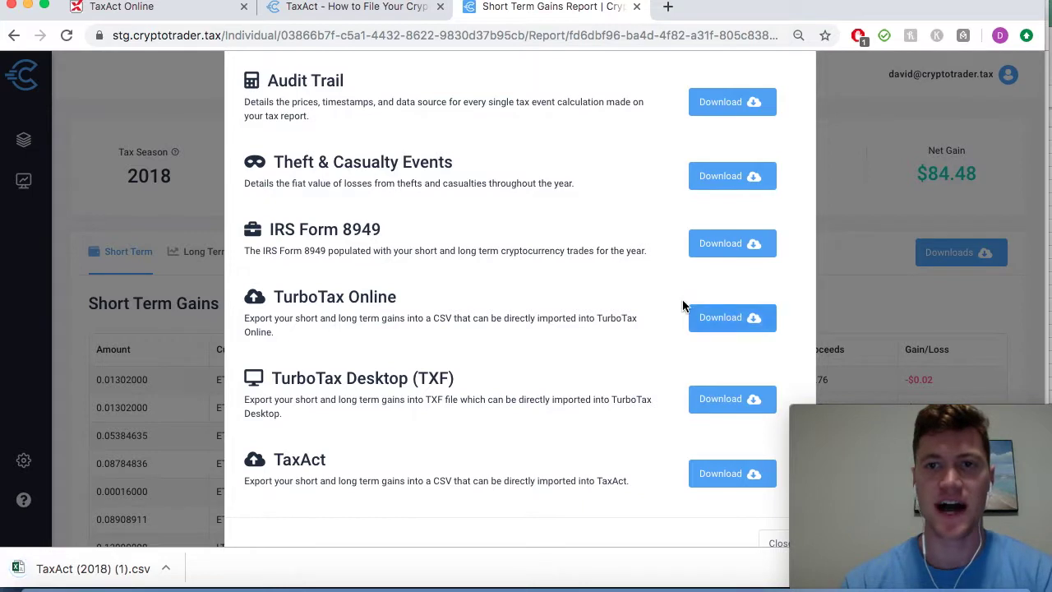
- Close the downloads list and go to the TaxAct Online 2018 return
scroll(541, 272, down, 1)
scroll(541, 272, up, 6)
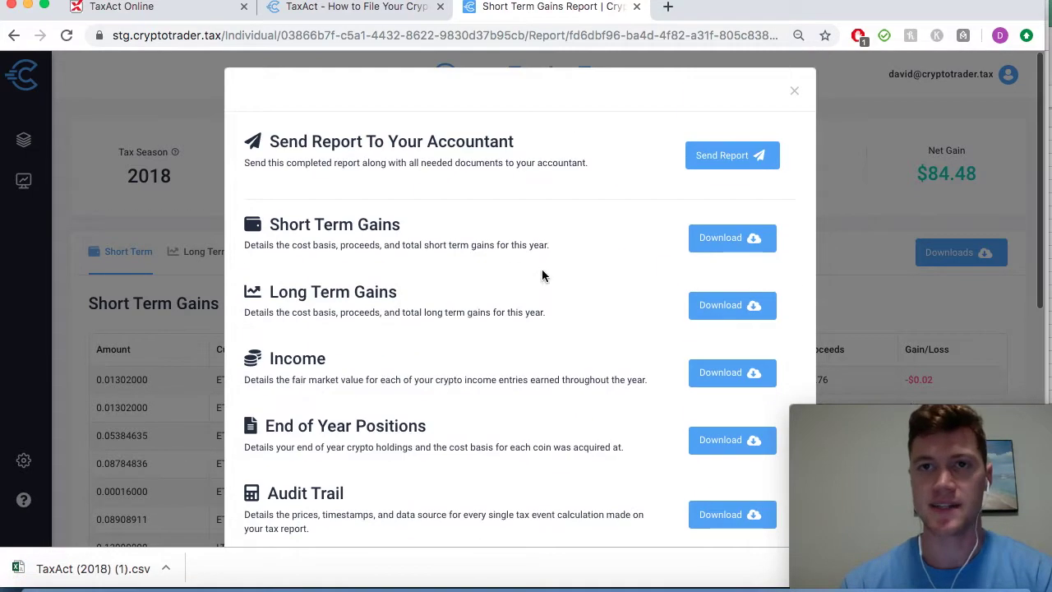
click(791, 93)
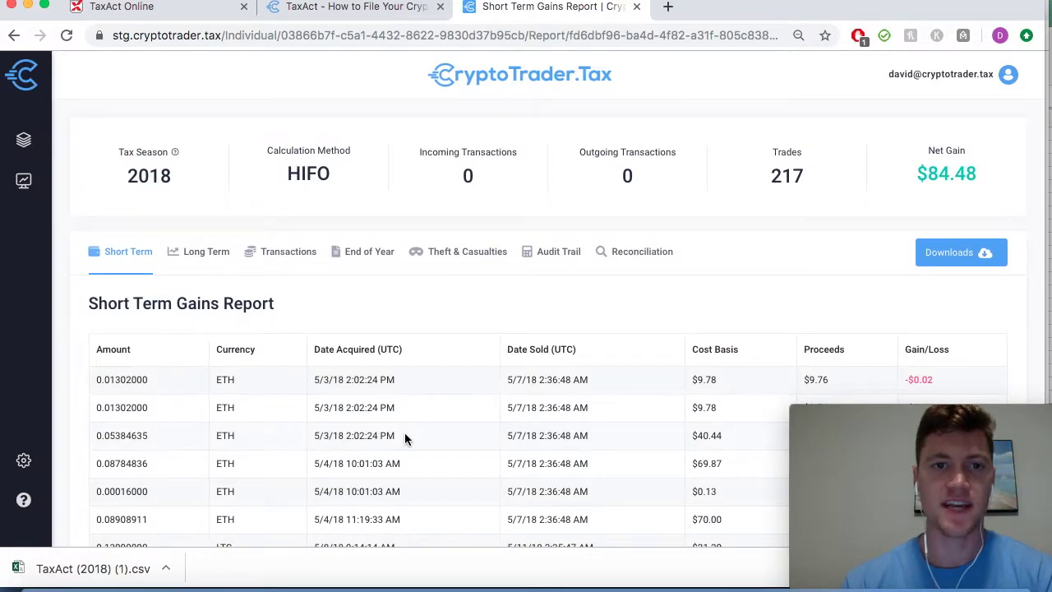
scroll(405, 432, down, 10)
scroll(404, 432, up, 10)
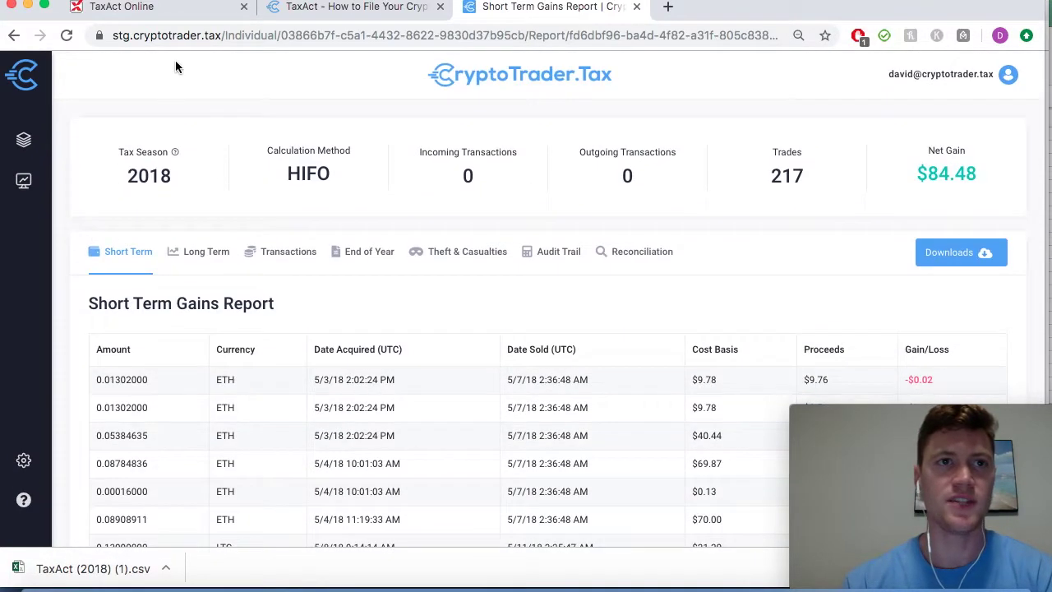
click(171, 8)
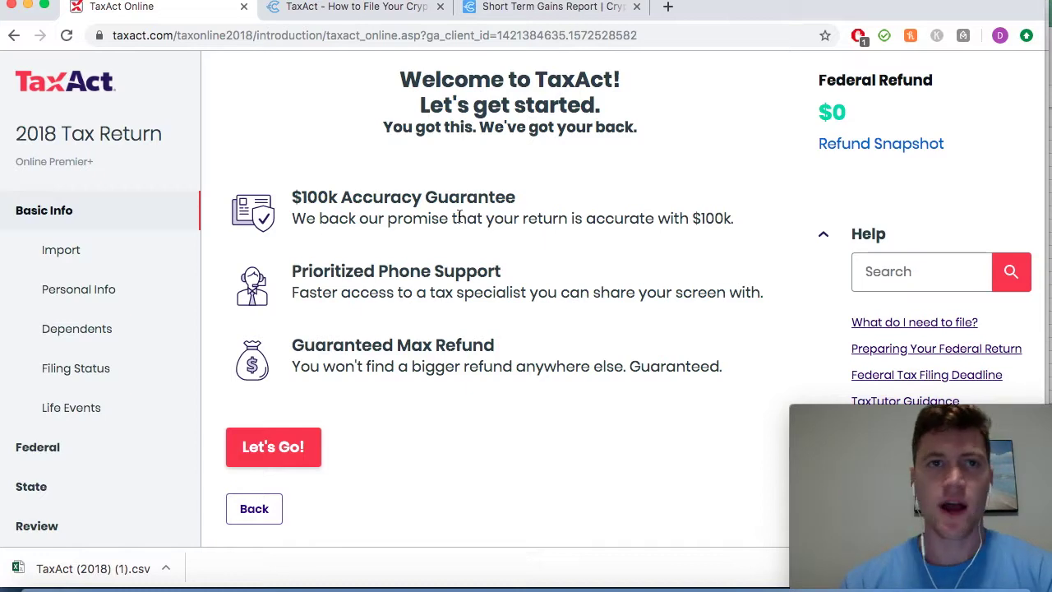
- Go to the Federal section and expand the Investment Income topics
scroll(422, 260, down, 5)
scroll(423, 260, up, 5)
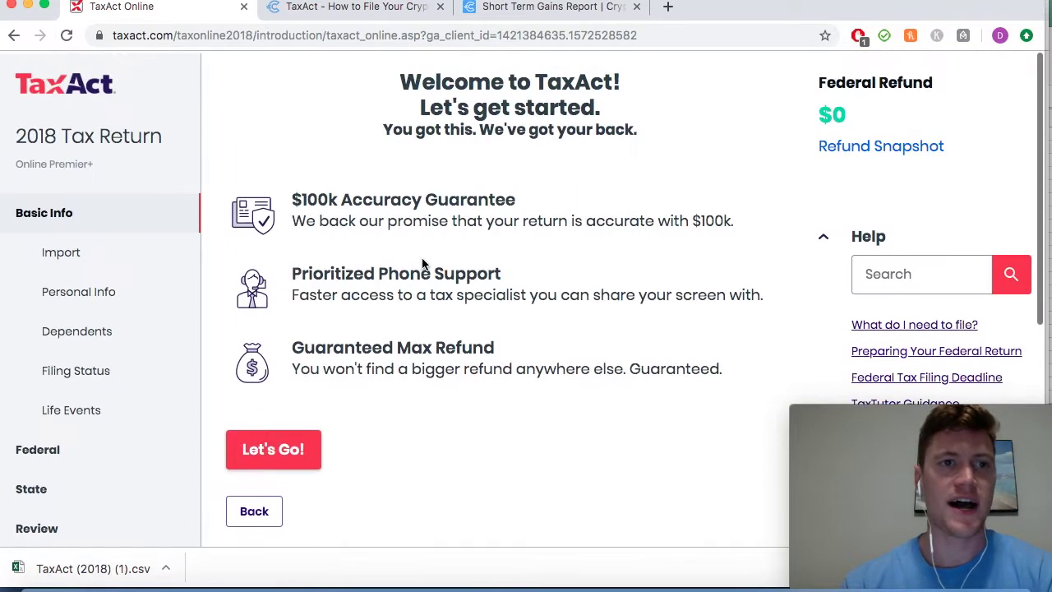
click(63, 446)
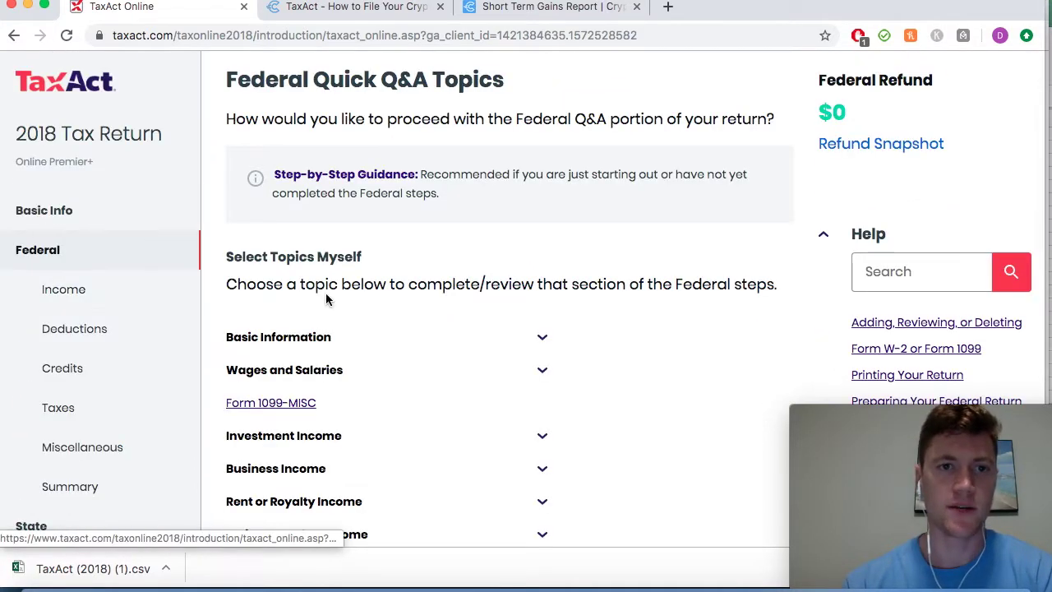
scroll(441, 326, down, 8)
scroll(441, 325, up, 4)
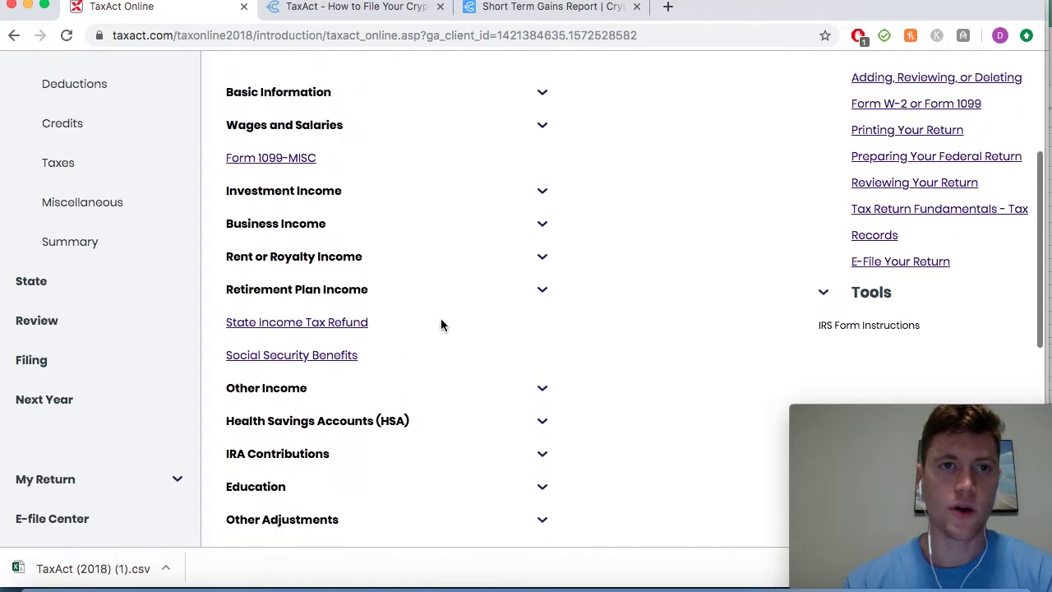
click(543, 267)
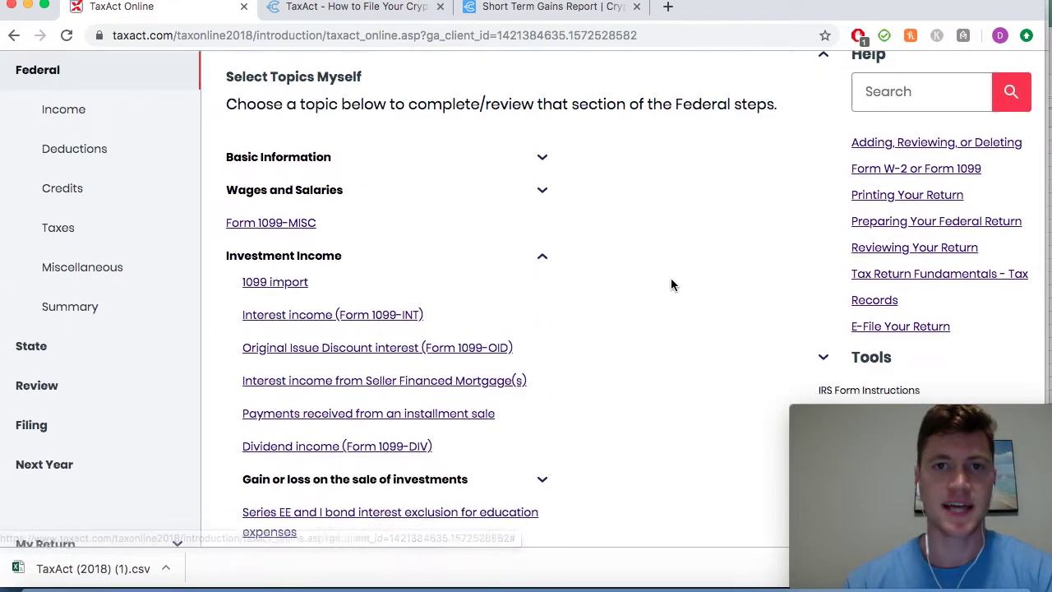
- Expand Gain or loss on the sale of investments and choose Stock data import
scroll(670, 284, down, 3)
scroll(670, 285, up, 7)
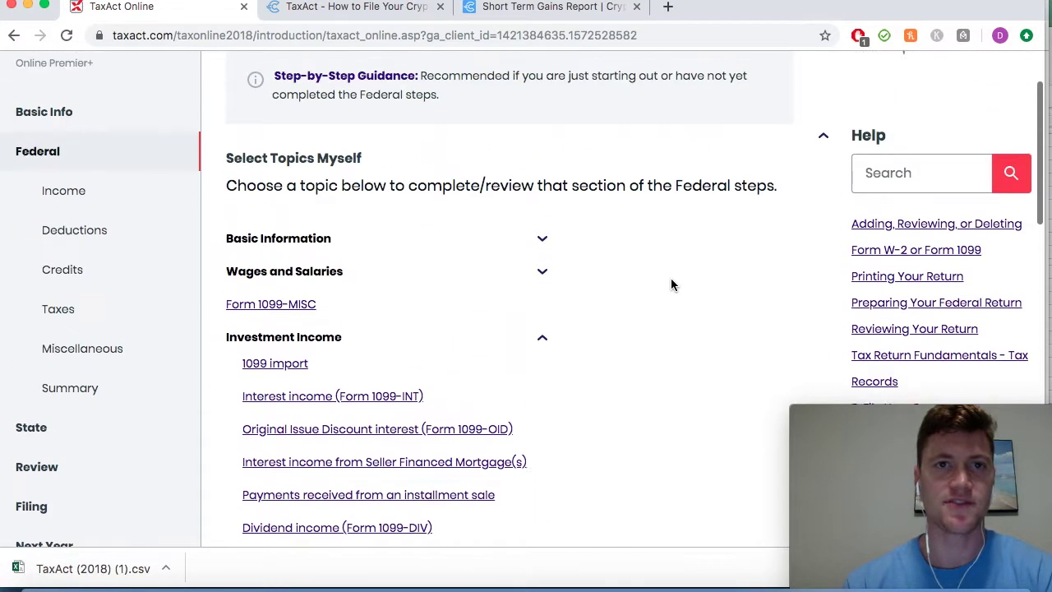
scroll(670, 284, down, 8)
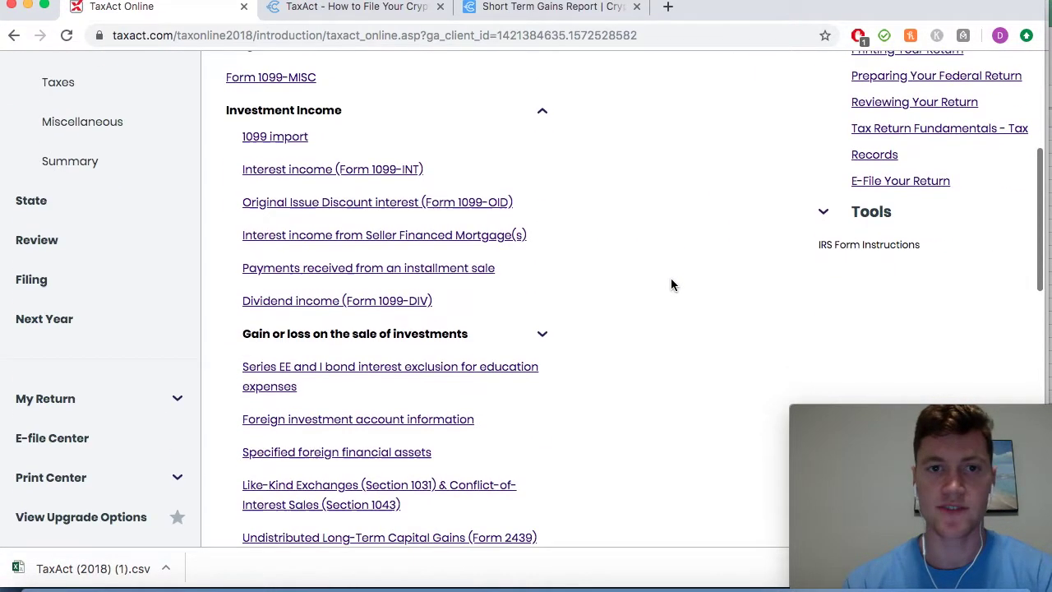
scroll(670, 284, down, 2)
click(542, 253)
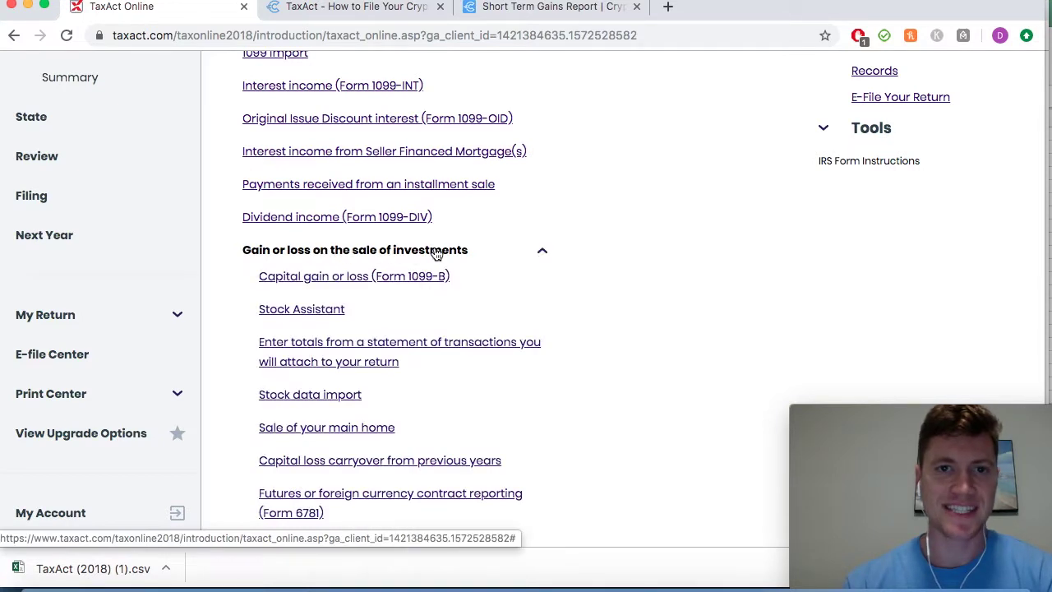
scroll(675, 265, down, 2)
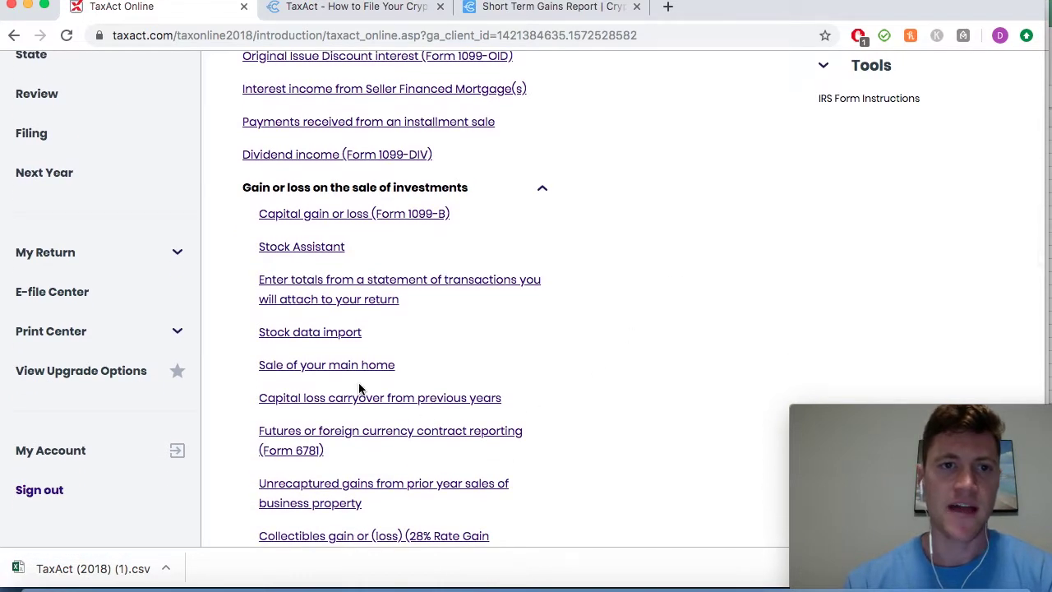
click(321, 337)
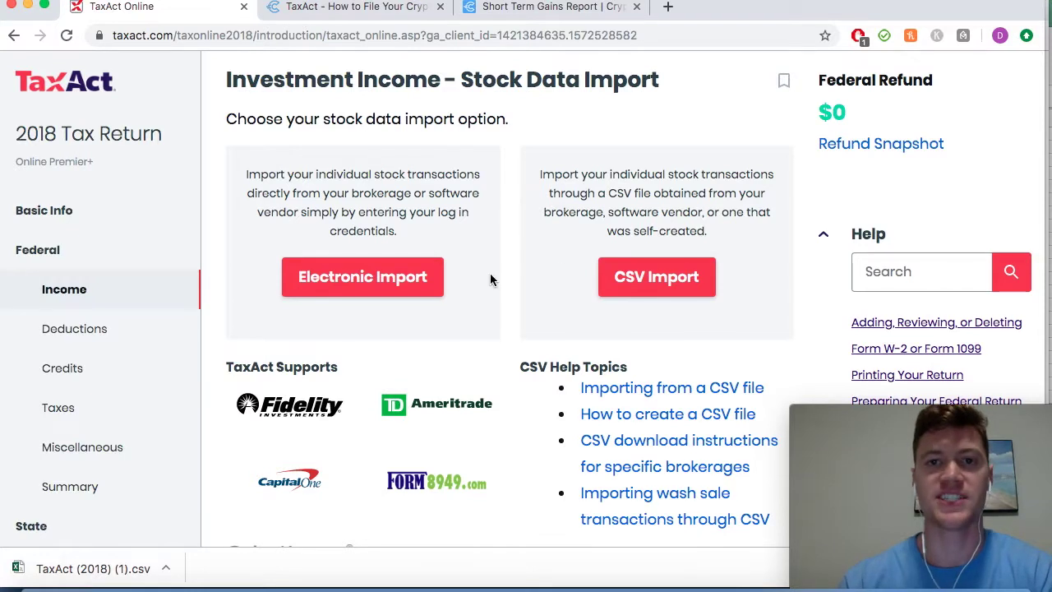
- Upload TaxAct (2018).csv from Downloads using CSV Import
click(672, 283)
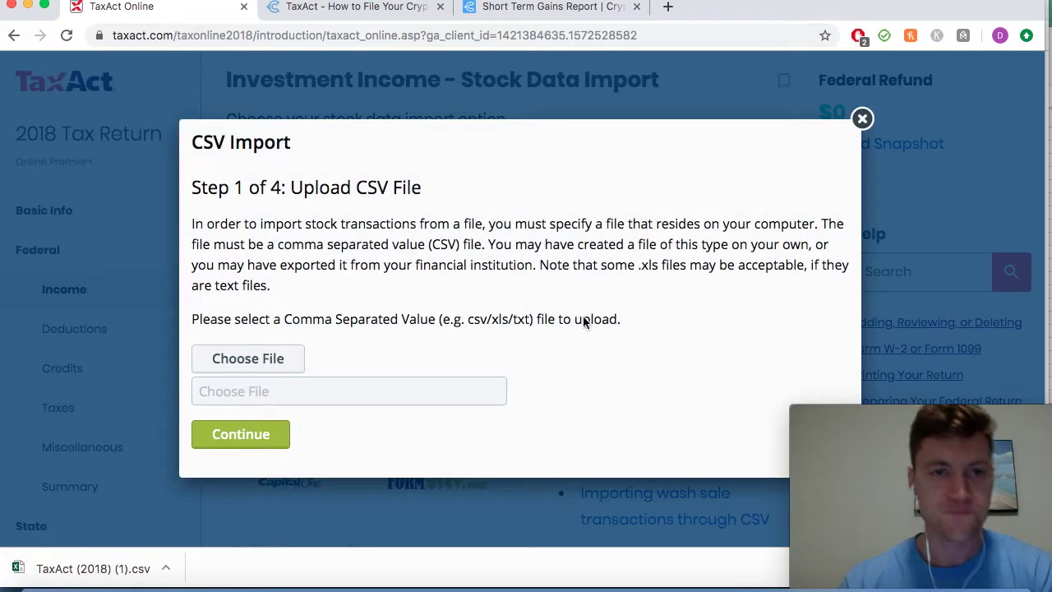
click(255, 362)
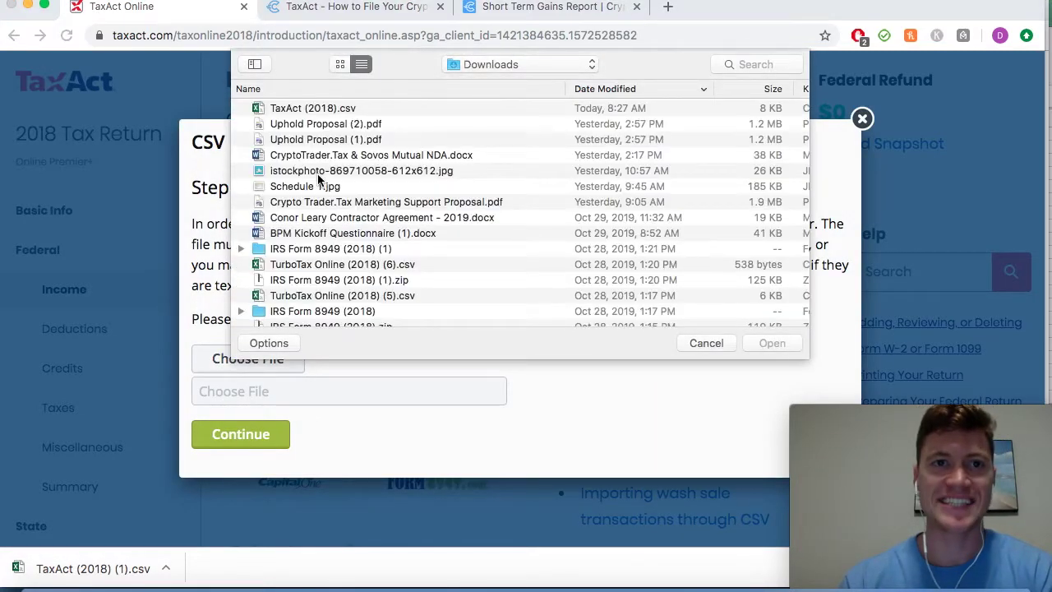
double_click(340, 109)
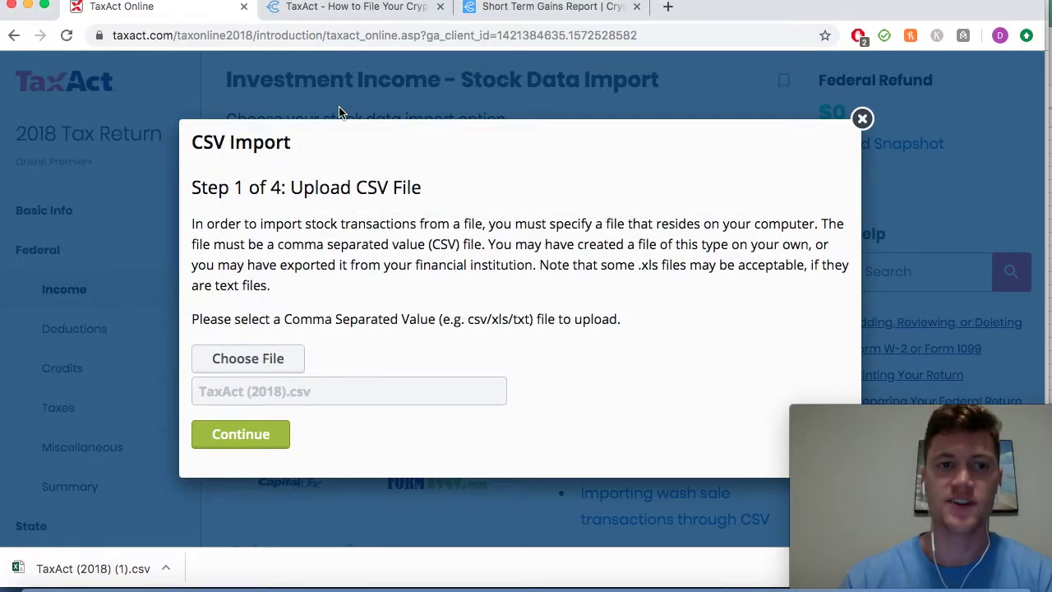
click(264, 432)
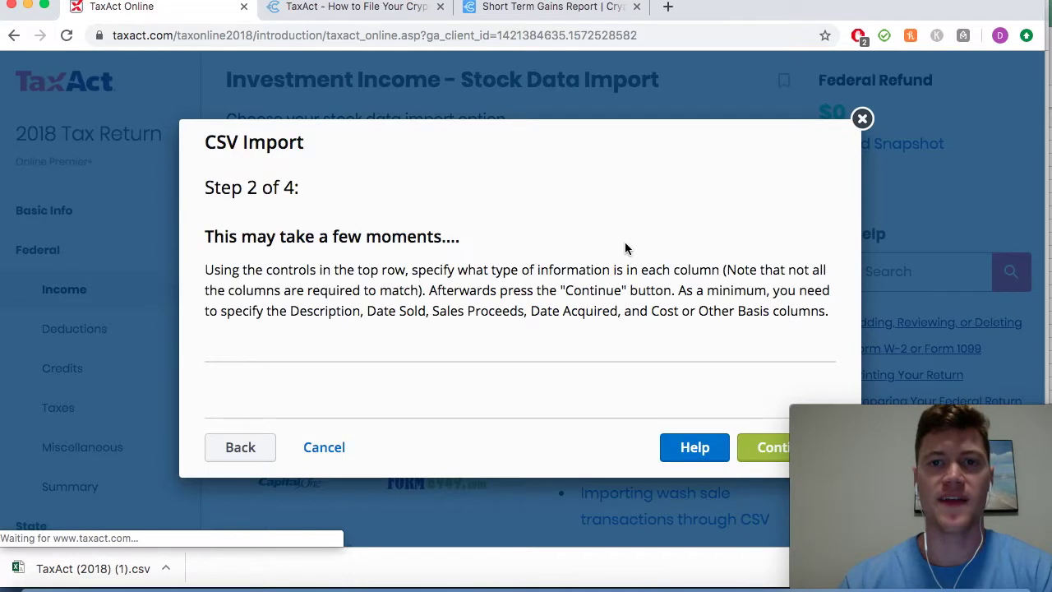
- Accept the column mapping to Description, Date Sold, Sales Proceeds, Date Acquired and Cost Basis
scroll(304, 309, down, 4)
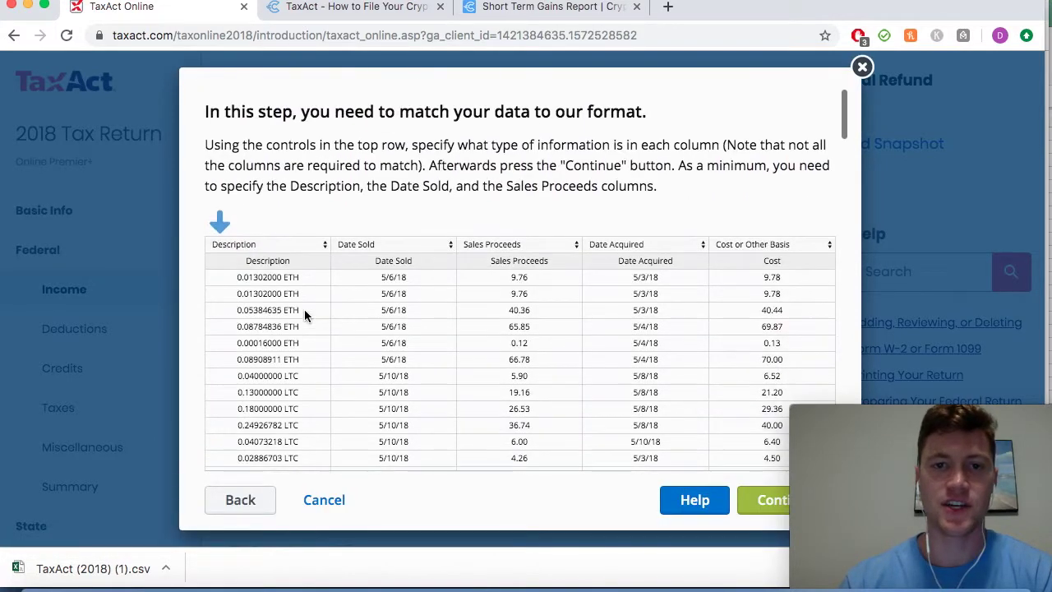
scroll(399, 331, down, 1)
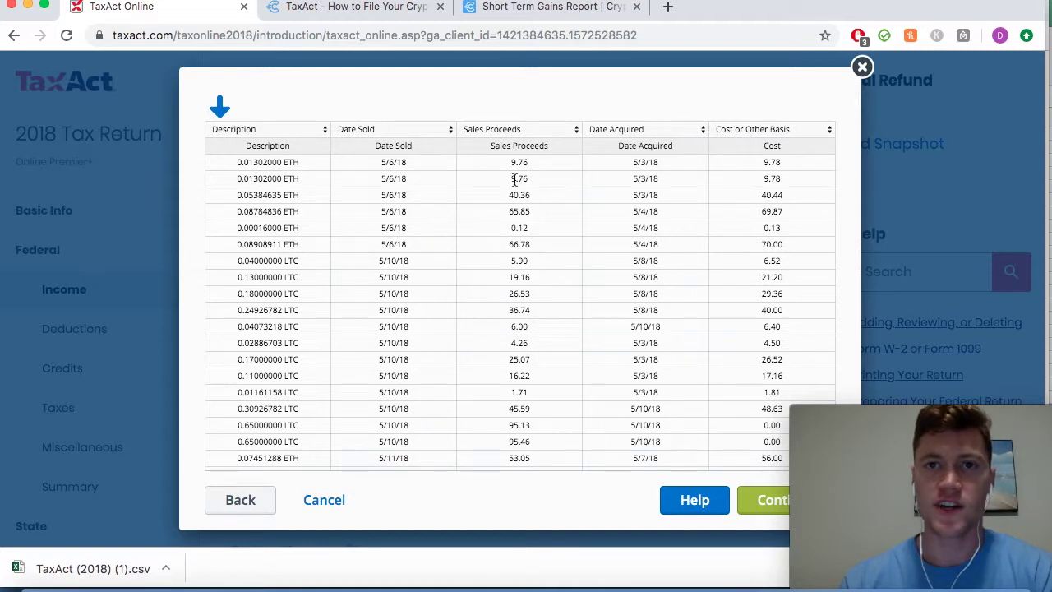
scroll(348, 258, down, 20)
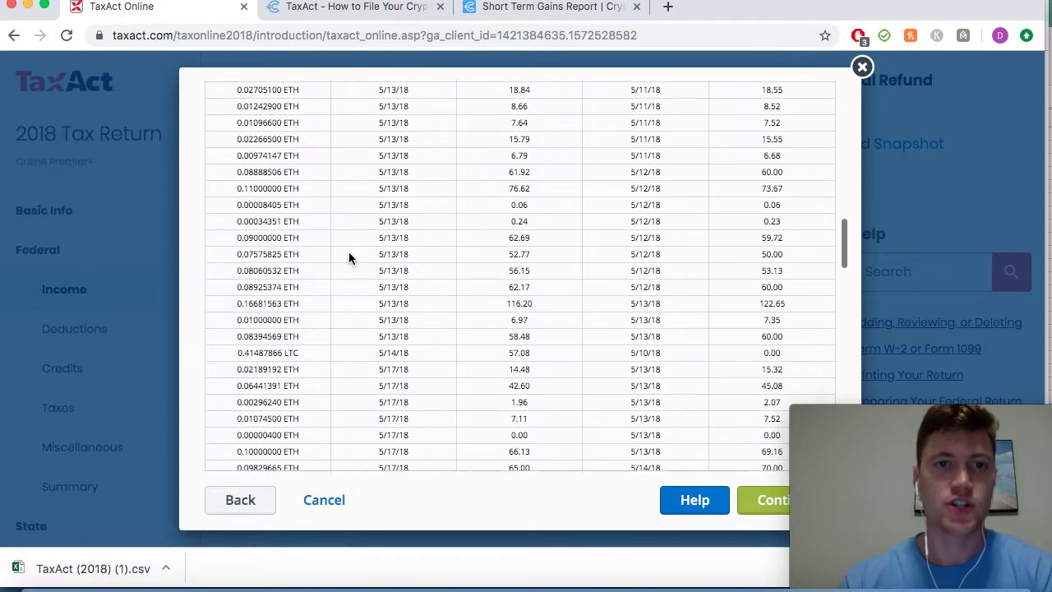
scroll(349, 258, down, 8)
scroll(348, 258, up, 20)
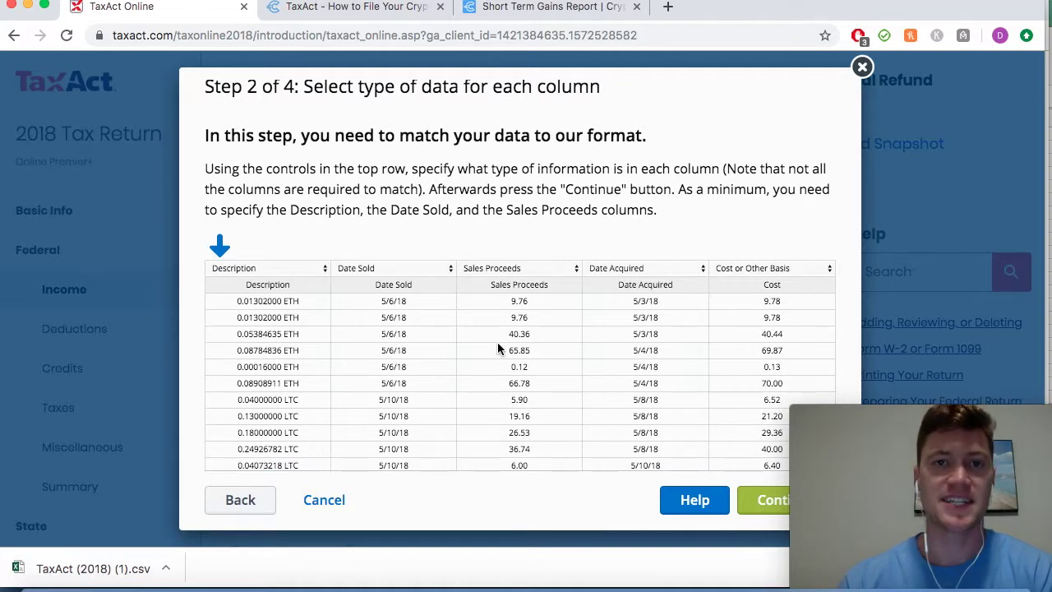
scroll(497, 344, down, 1)
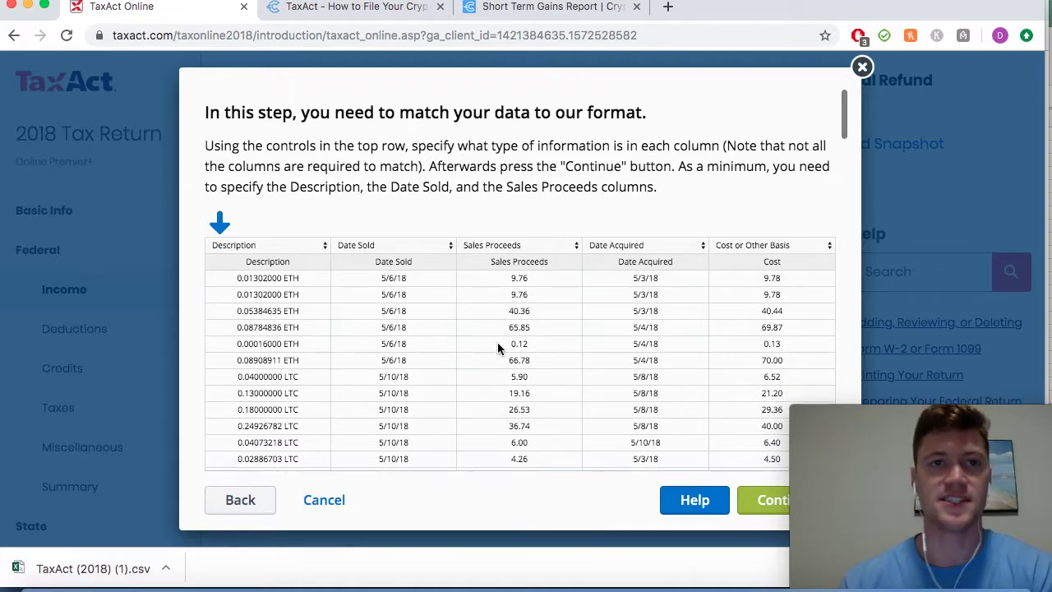
scroll(497, 344, up, 2)
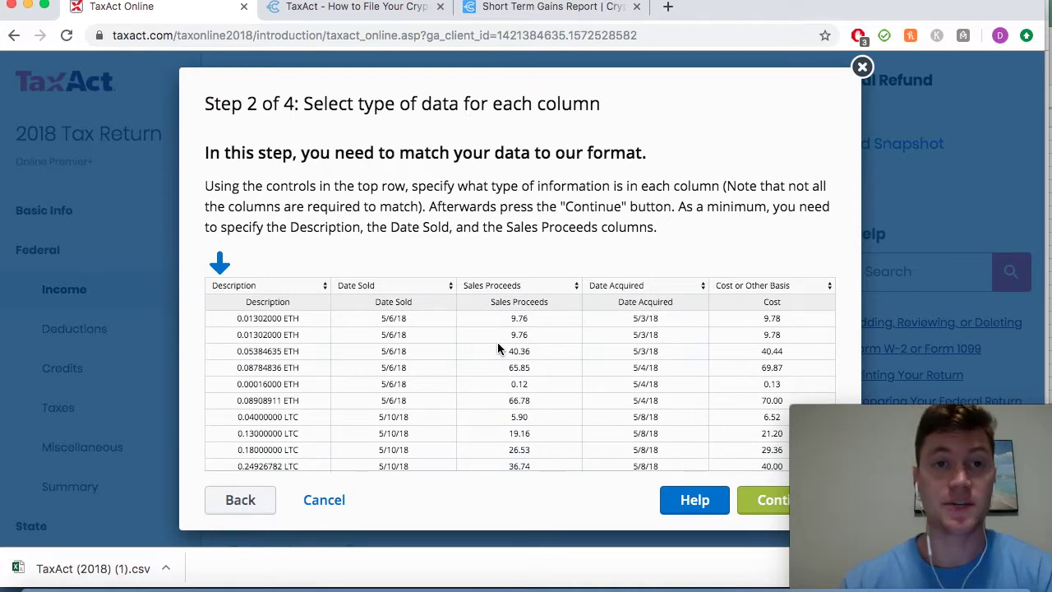
scroll(497, 348, down, 1)
scroll(497, 348, up, 1)
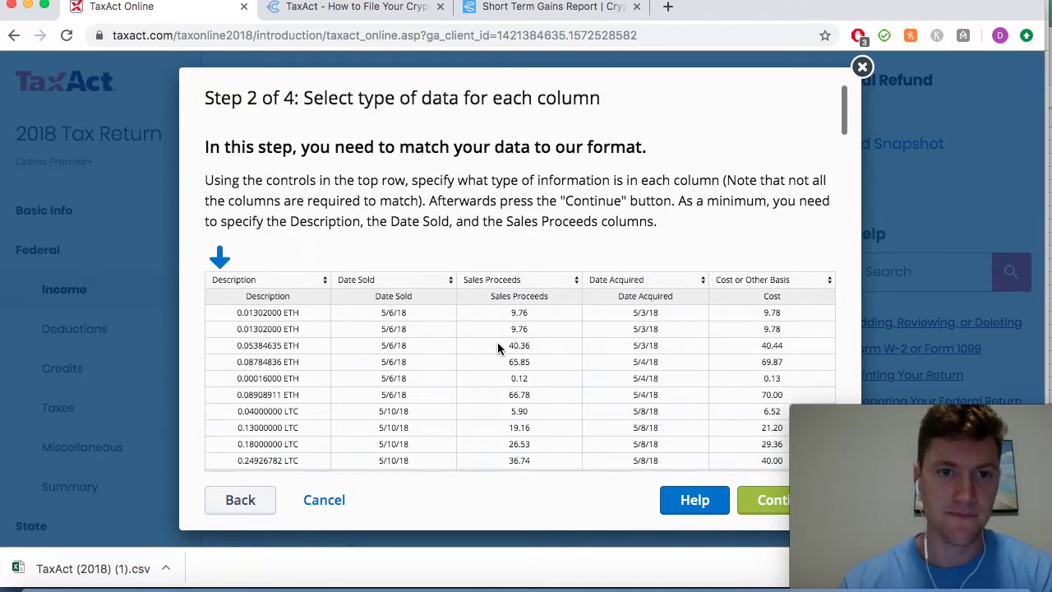
click(760, 504)
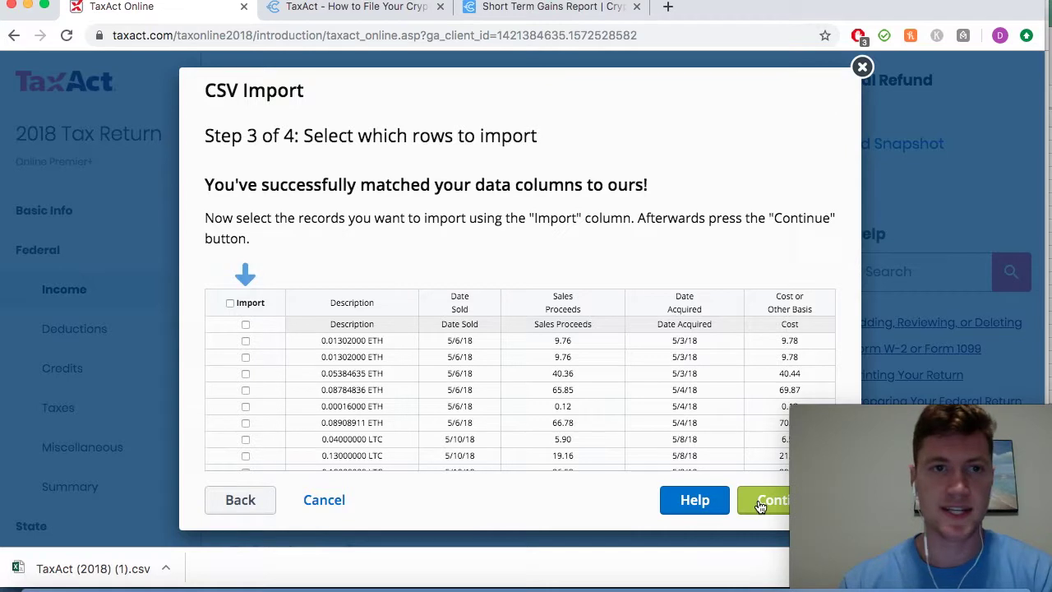
- Select all CSV rows for import, confirm the prompts, and continue to Step 4
click(230, 304)
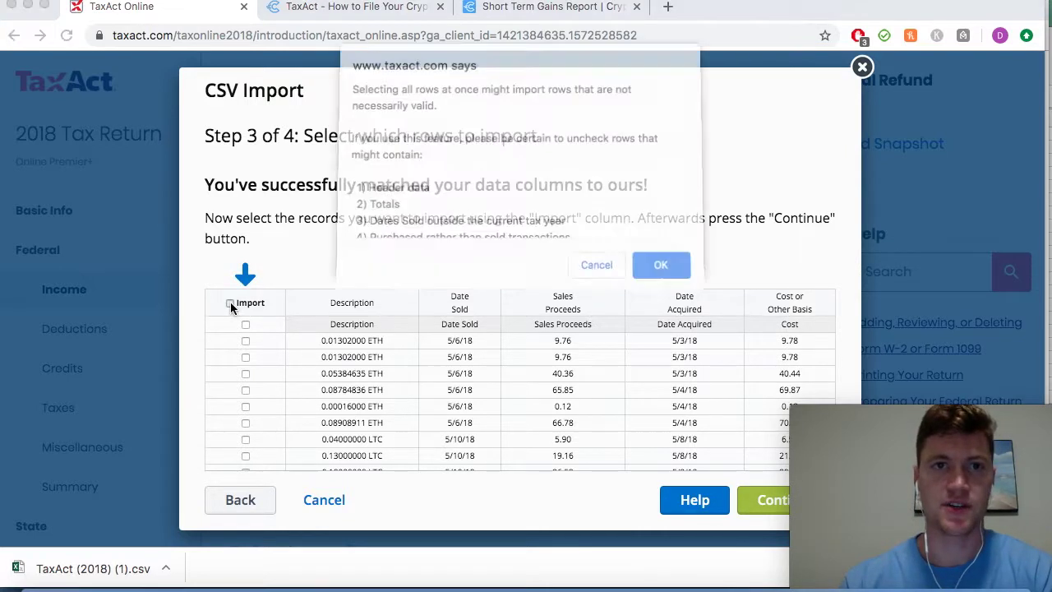
click(661, 264)
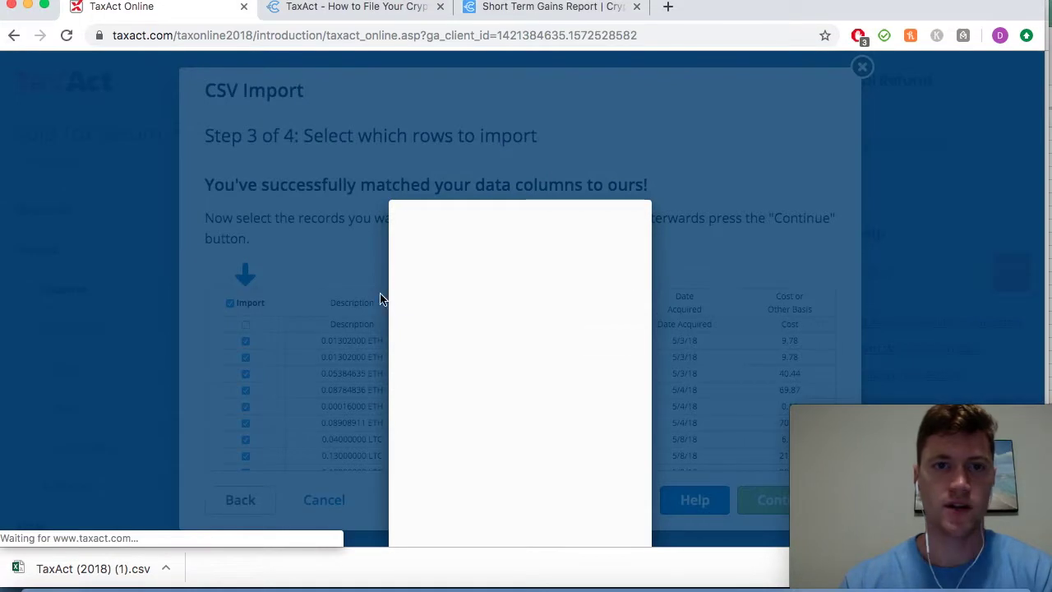
click(606, 338)
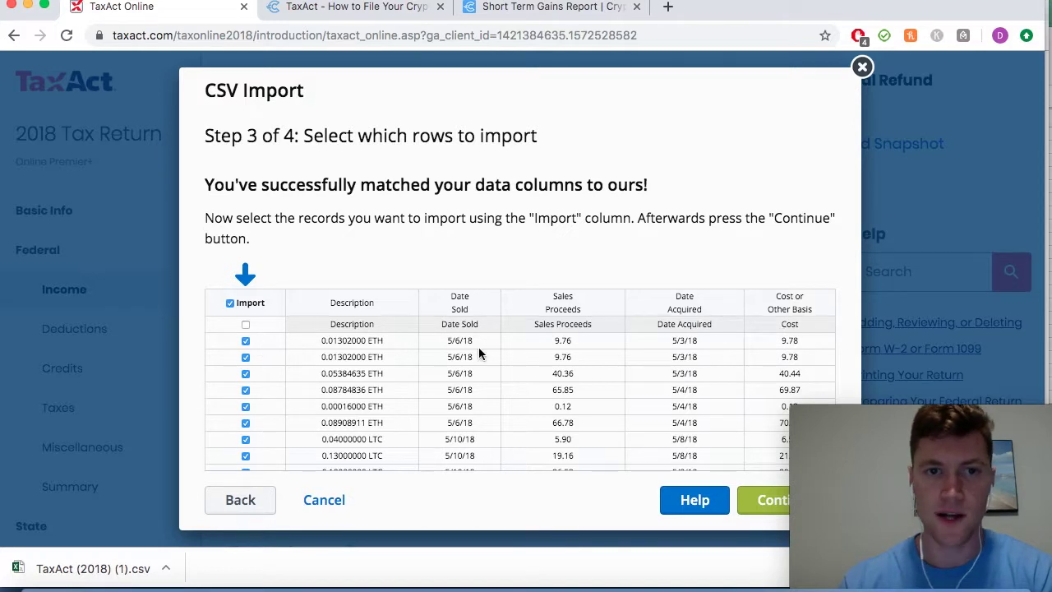
scroll(478, 348, down, 8)
scroll(478, 349, up, 10)
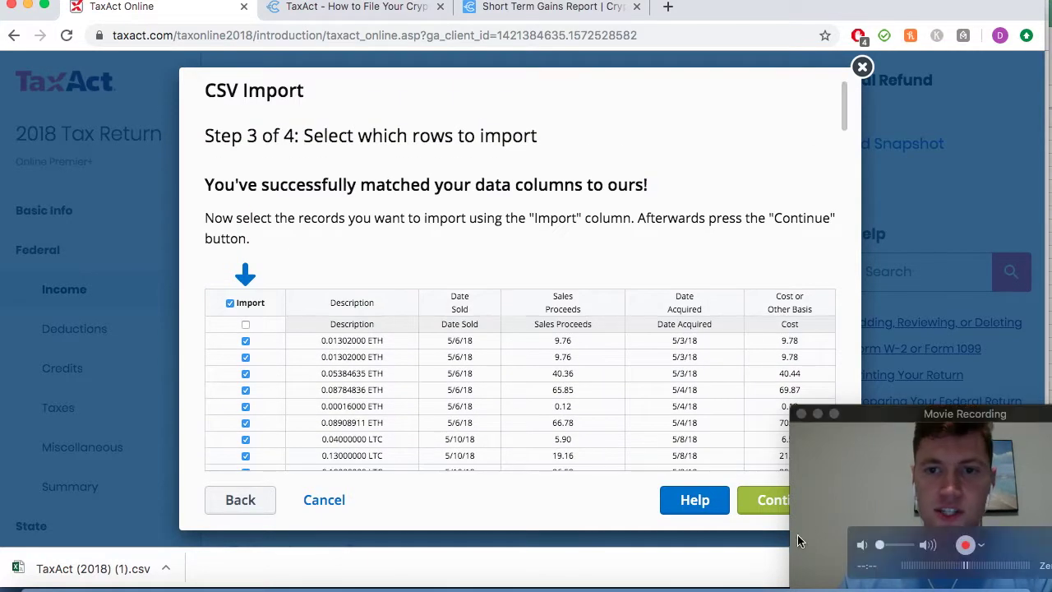
click(761, 501)
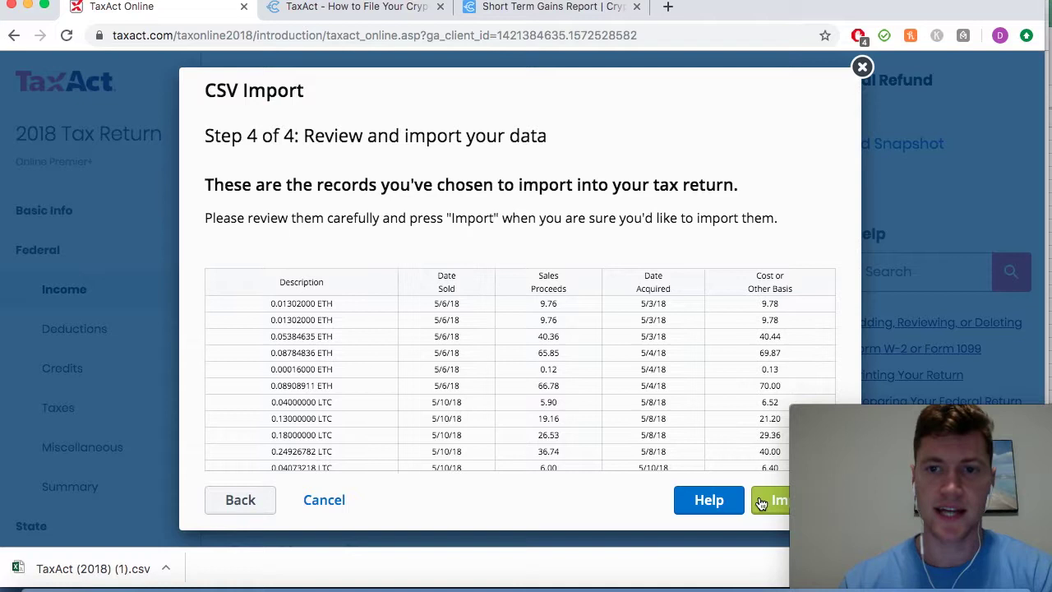
- Import the selected records and dismiss the import success message
click(767, 503)
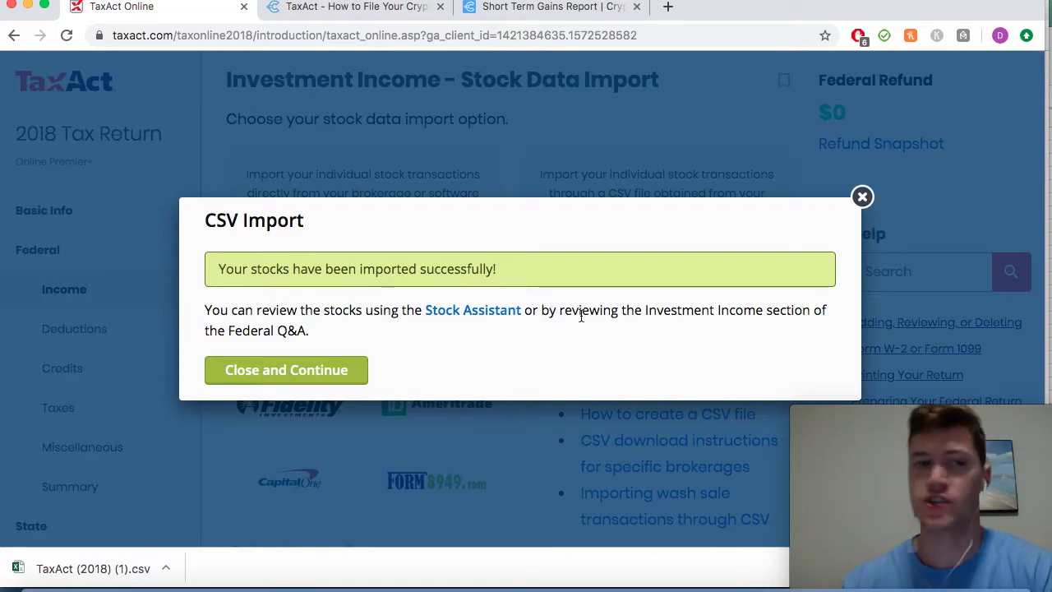
click(311, 374)
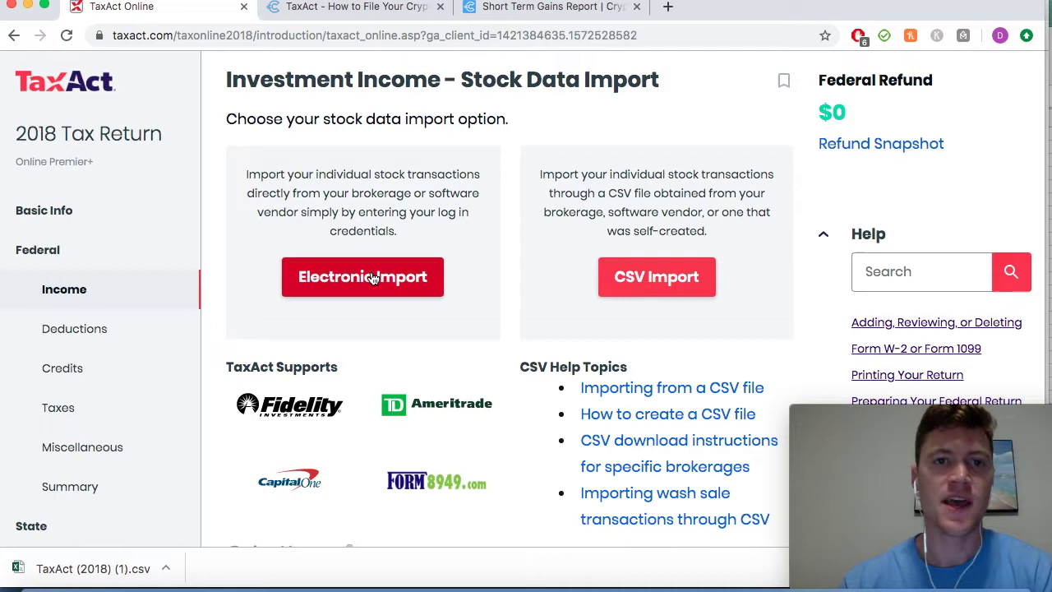
scroll(610, 328, down, 5)
- Proceed to the Stock Assistant page and launch the Stock Assistant
click(366, 473)
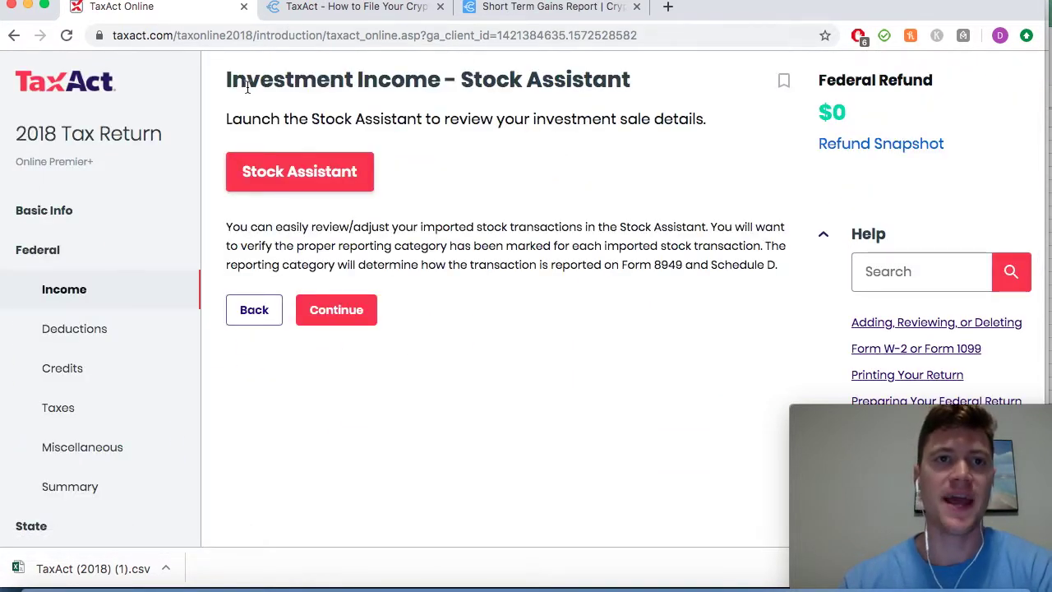
click(302, 175)
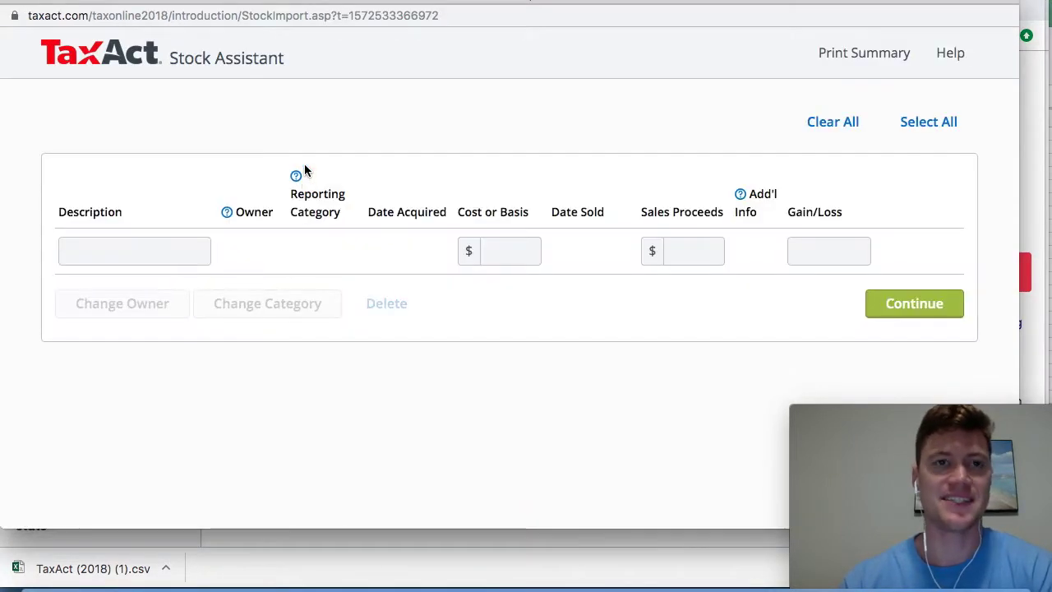
- Review the 202 transactions and totals: $5,361 cost basis, $5,447 proceeds, $86 gain
scroll(304, 239, down, 1)
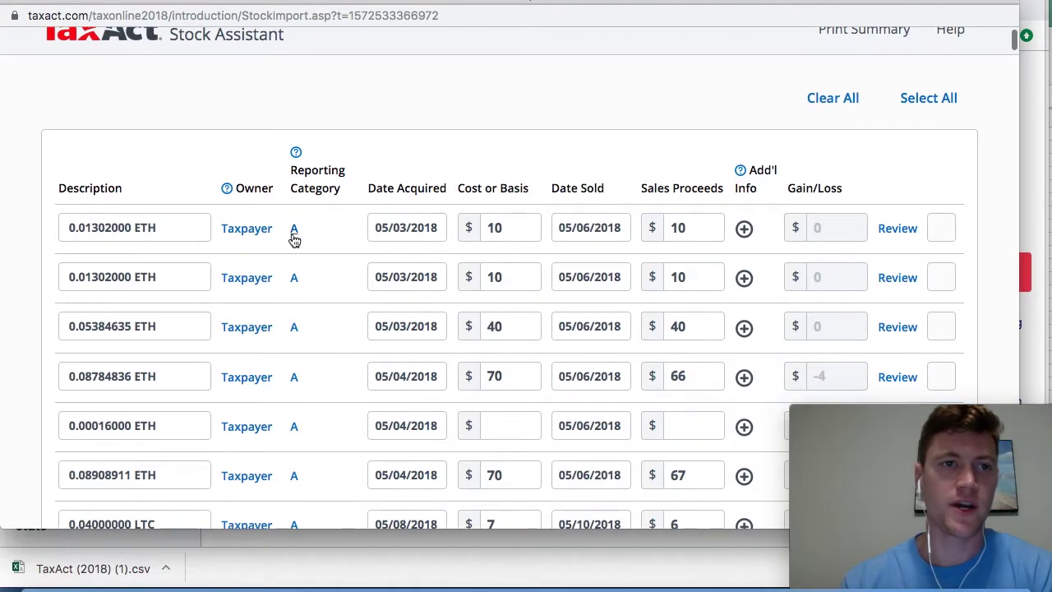
click(78, 232)
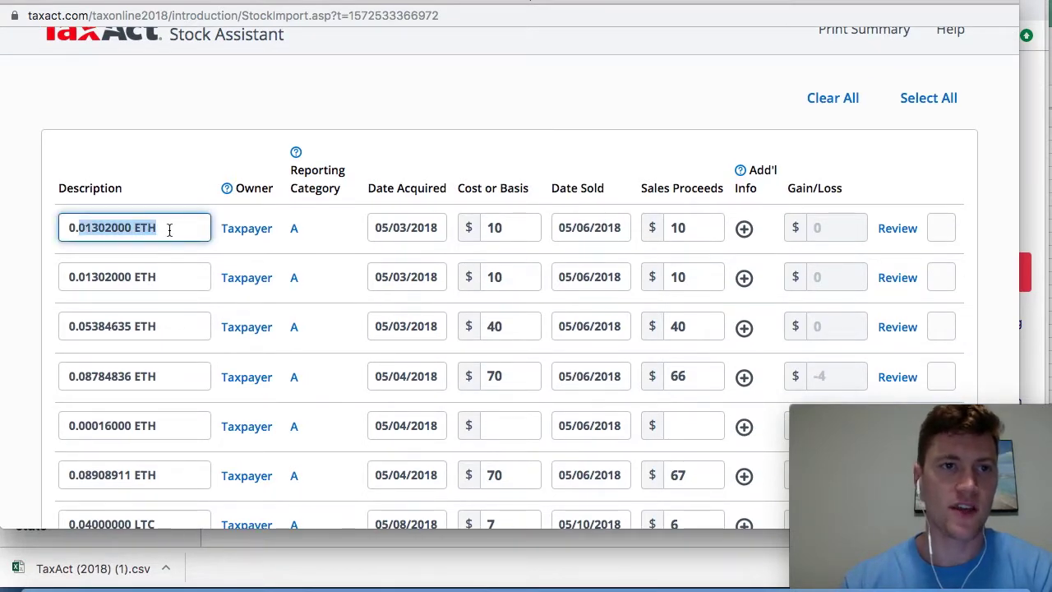
click(169, 230)
scroll(169, 227, down, 5)
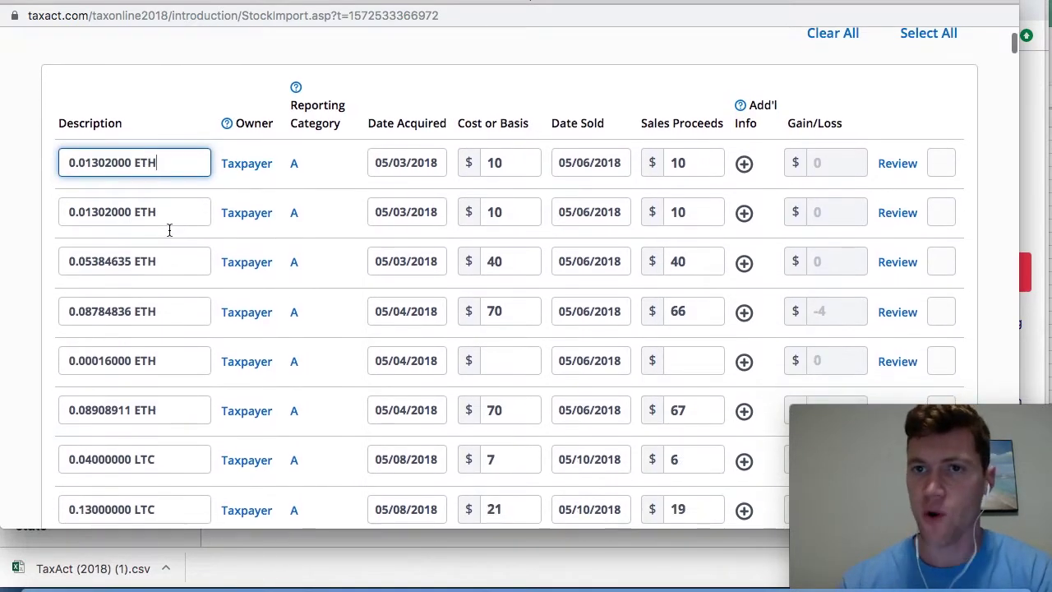
scroll(637, 173, up, 4)
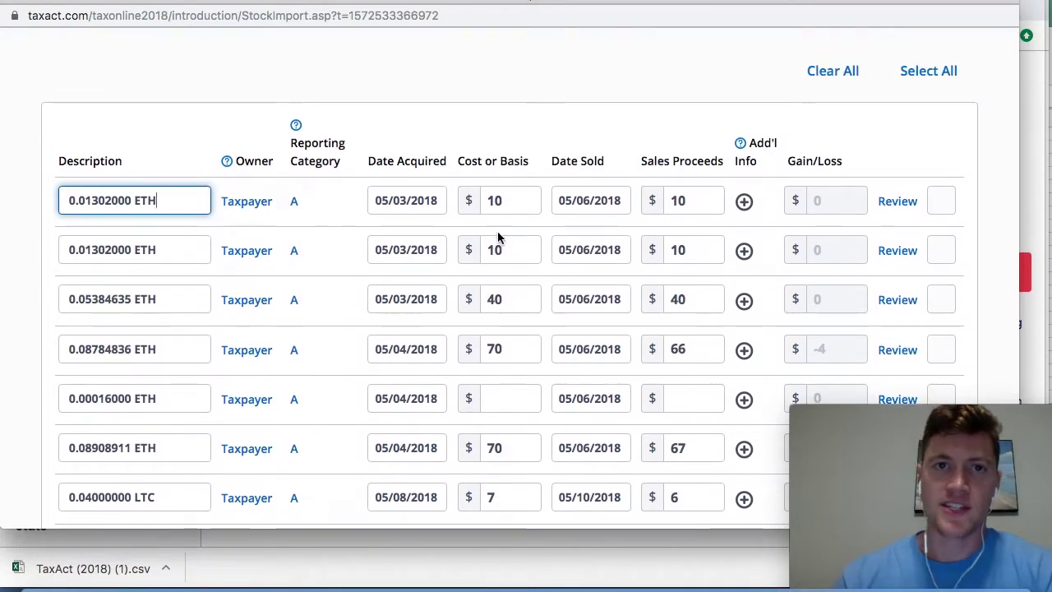
scroll(677, 256, down, 20)
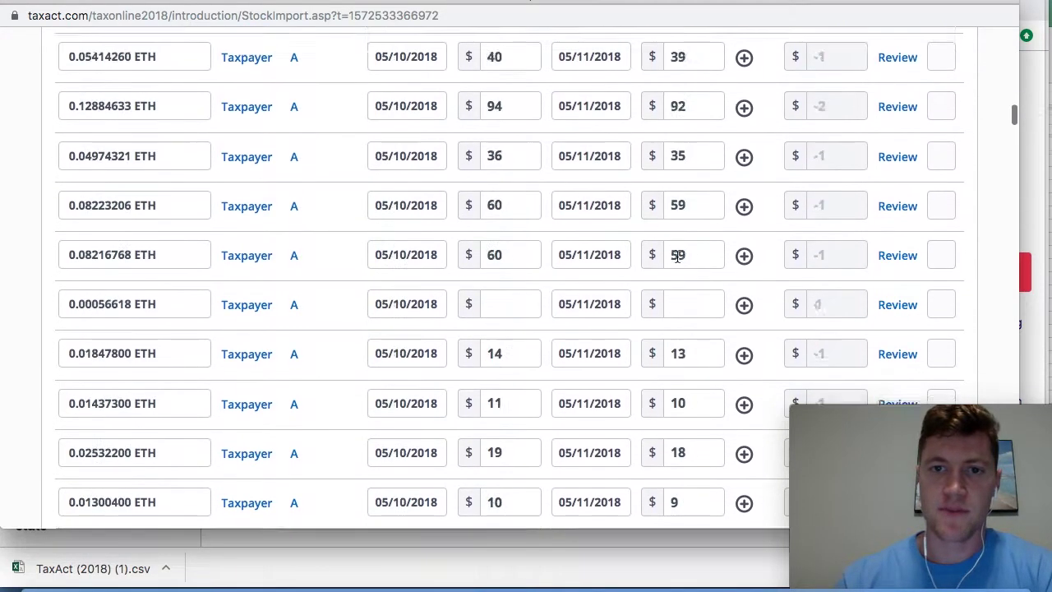
scroll(677, 256, down, 20)
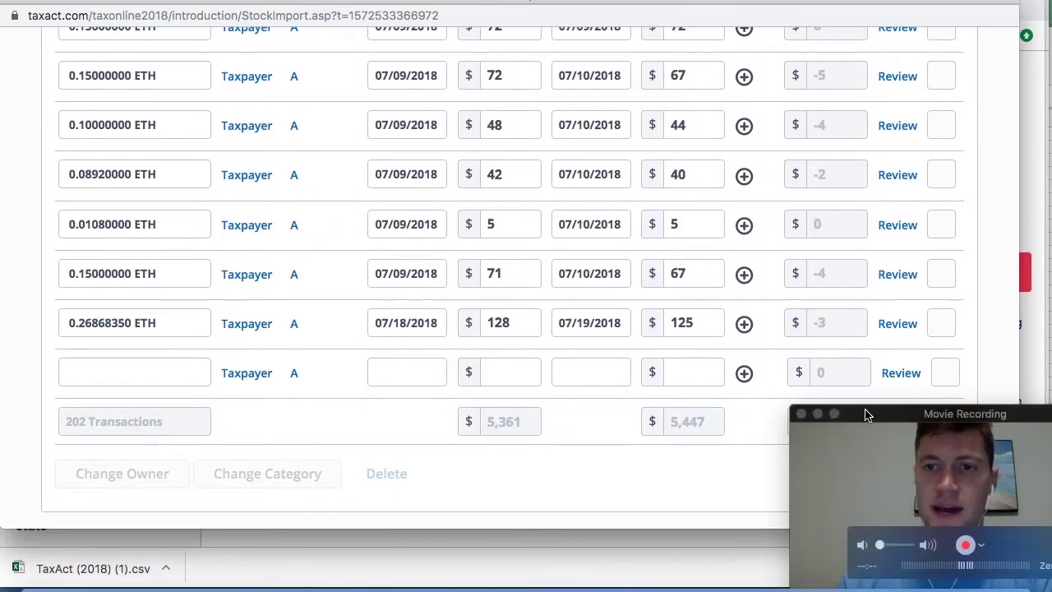
drag(864, 413, 145, 436)
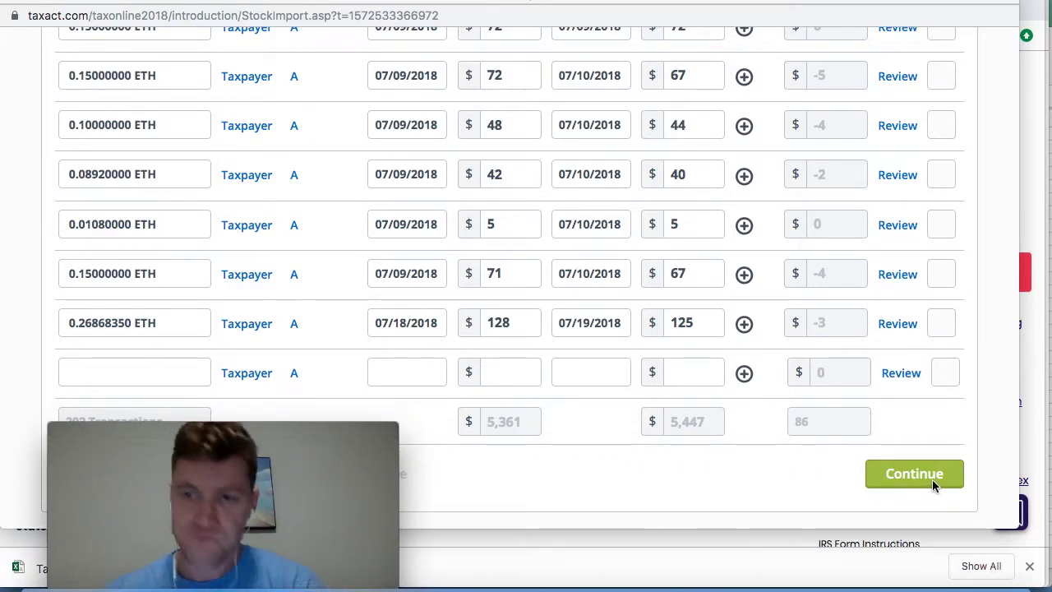